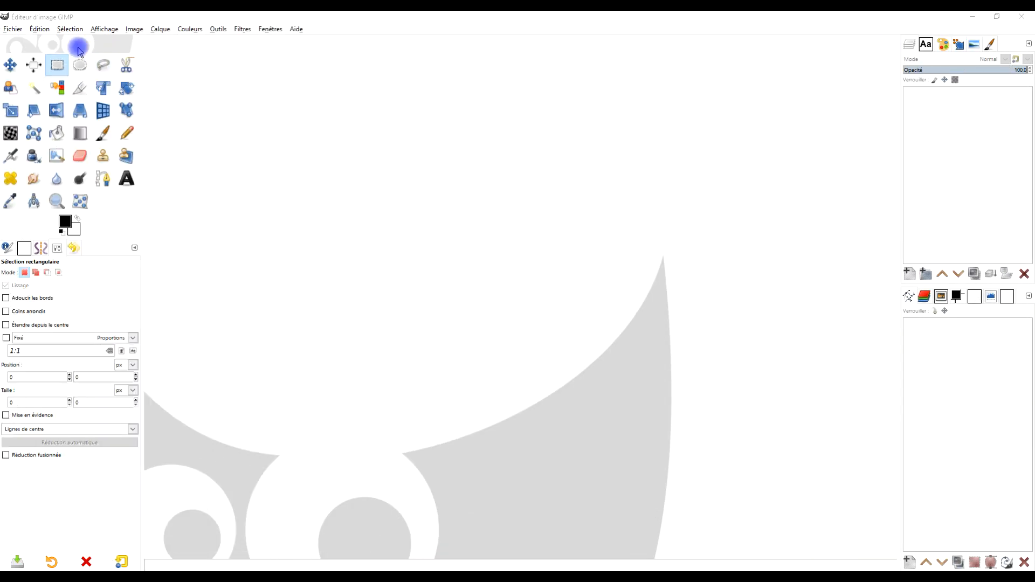
# Create a new 1920 x 1080 px image filled with white (Blanc).
pyautogui.click(13, 30)
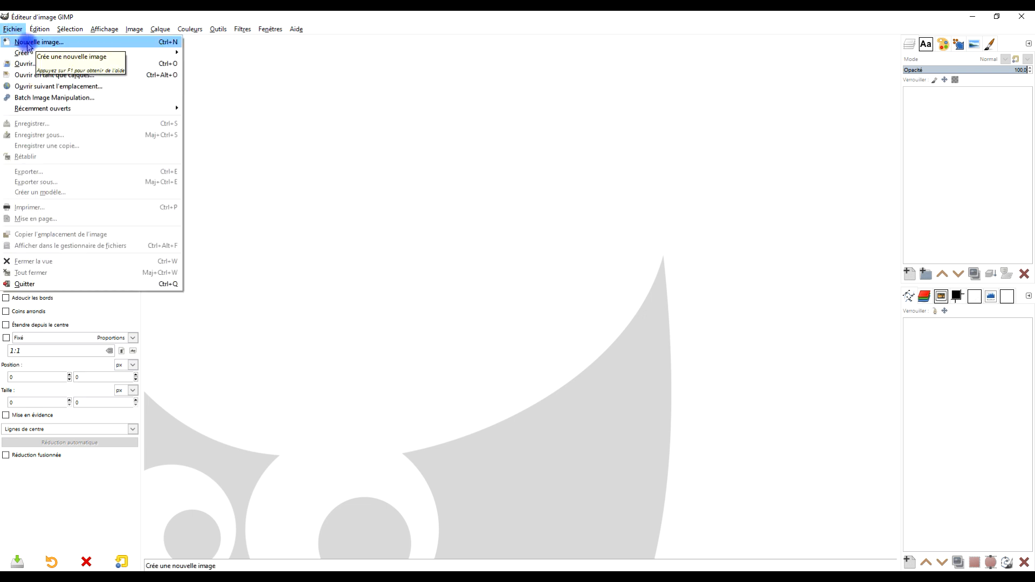
pyautogui.click(28, 43)
pyautogui.moveTo(418, 135); pyautogui.dragTo(375, 149)
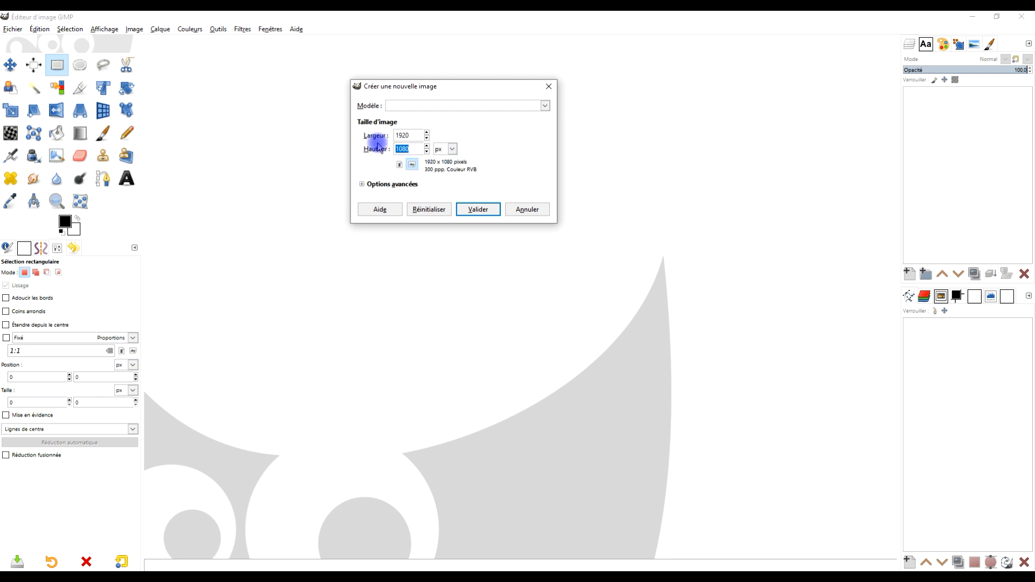
pyautogui.click(365, 184)
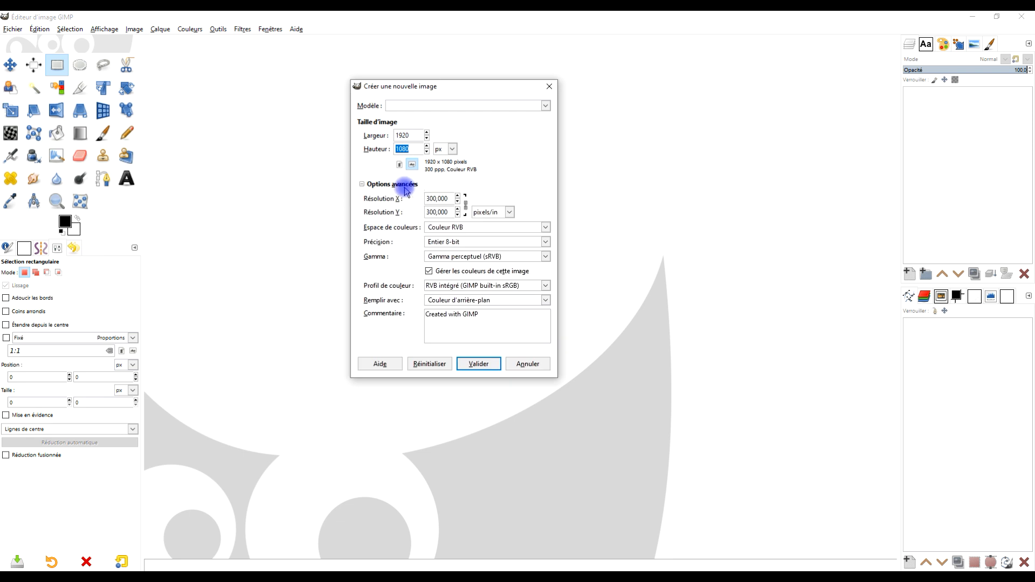
pyautogui.click(440, 300)
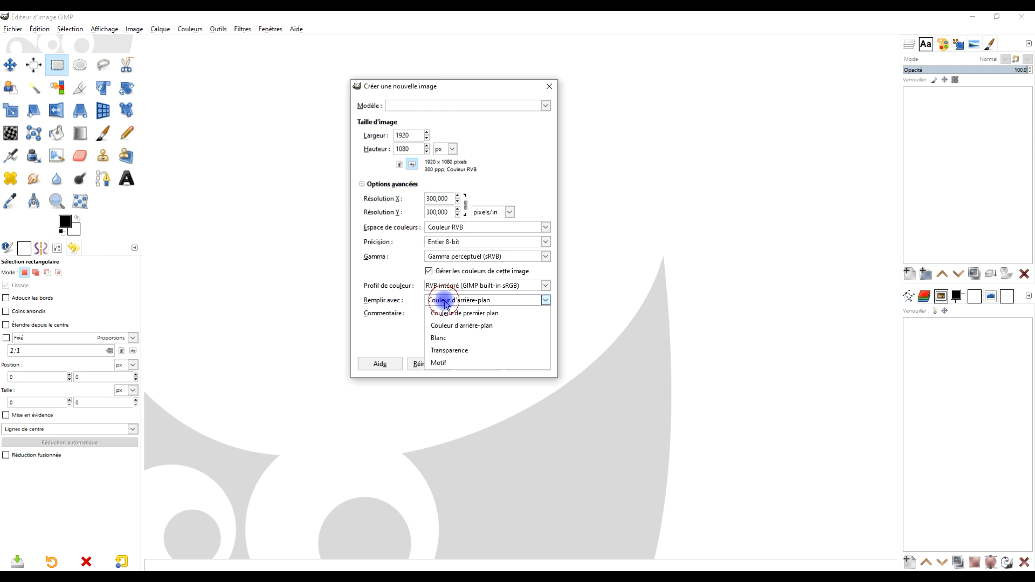
pyautogui.click(450, 338)
pyautogui.click(478, 363)
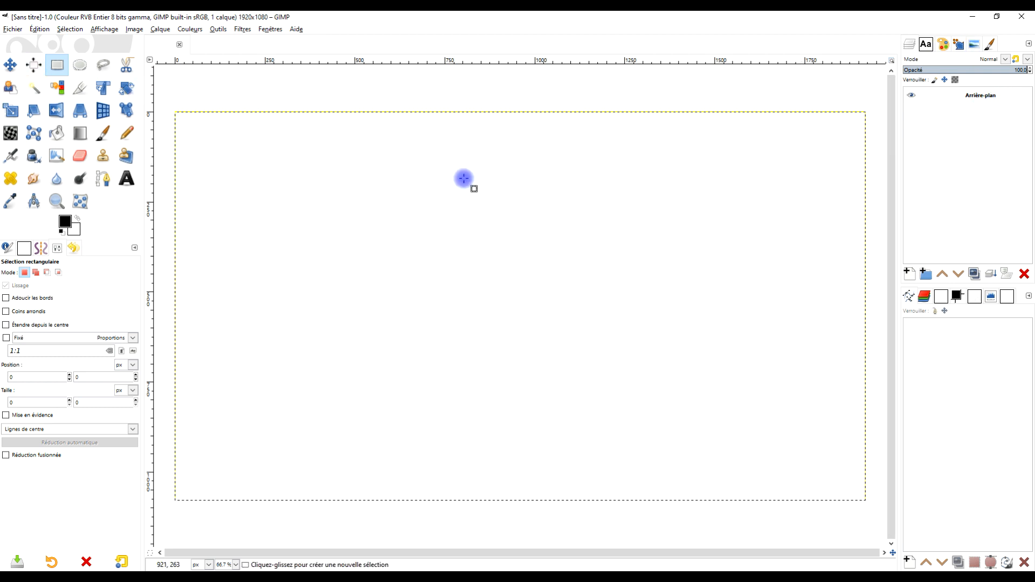
# Open the G'MIC-Qt filter collection, search for HEART and choose the Heart filter under Silhouettes.
pyautogui.click(235, 32)
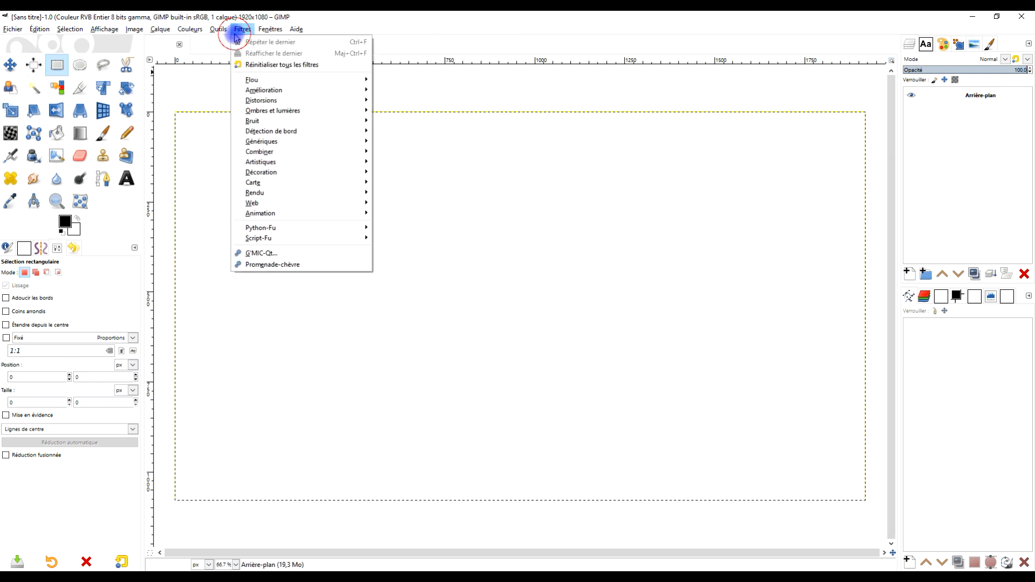
pyautogui.click(269, 254)
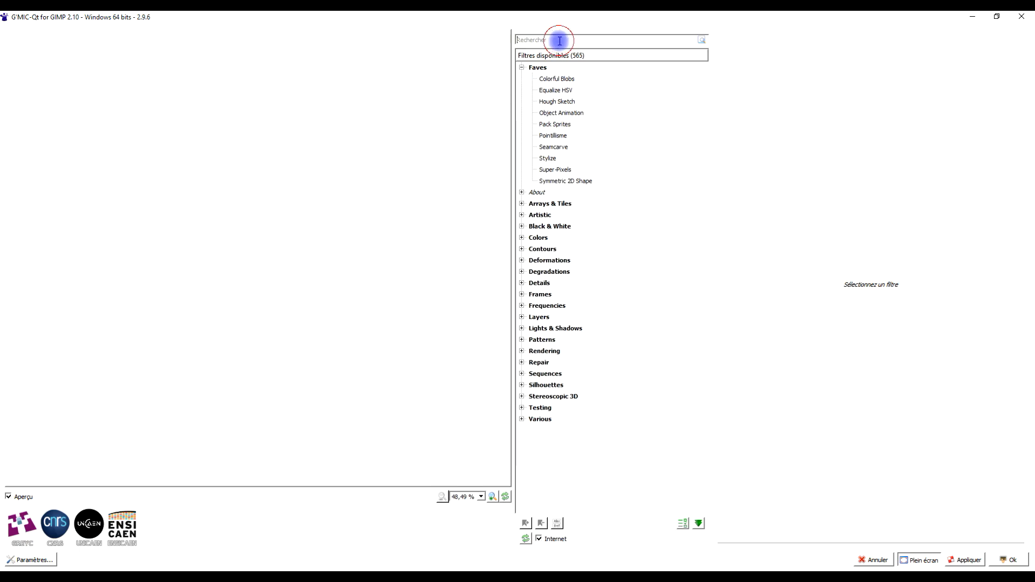
pyautogui.write('HEART')
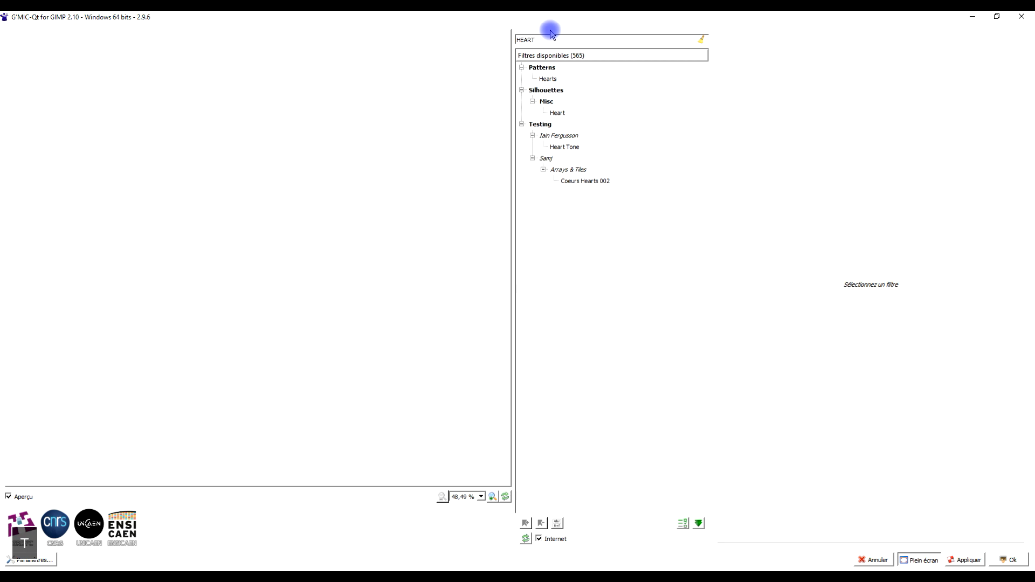
pyautogui.click(557, 113)
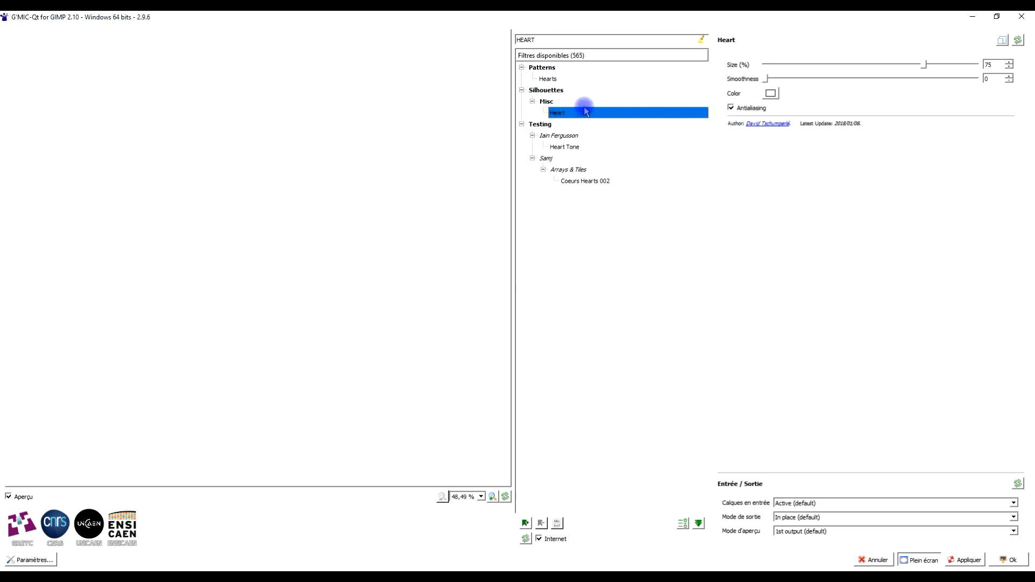
# Set the heart silhouette's color to black and its size to 83.9%.
pyautogui.click(770, 94)
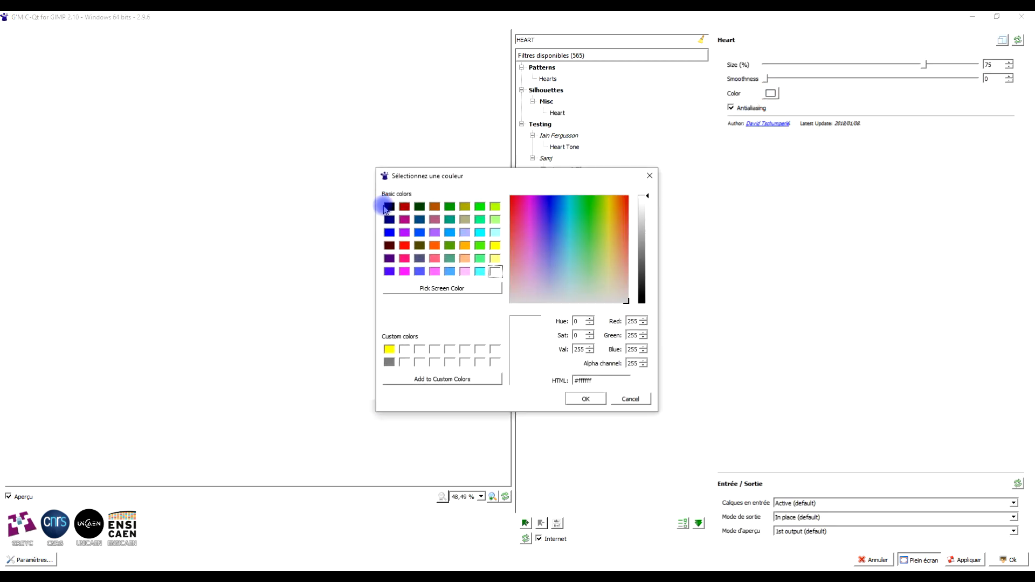
pyautogui.click(385, 209)
pyautogui.click(587, 399)
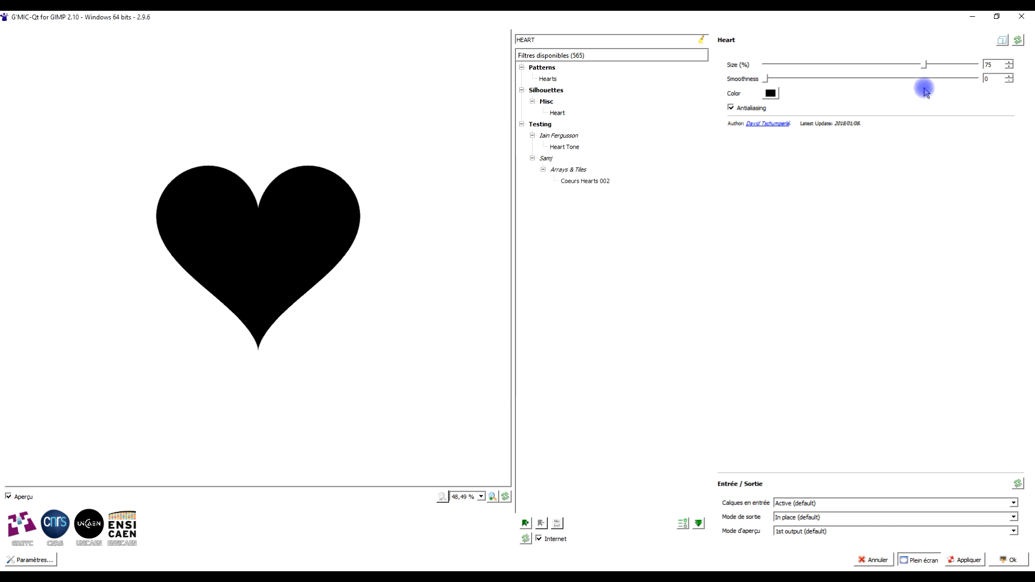
pyautogui.moveTo(925, 67); pyautogui.dragTo(942, 71)
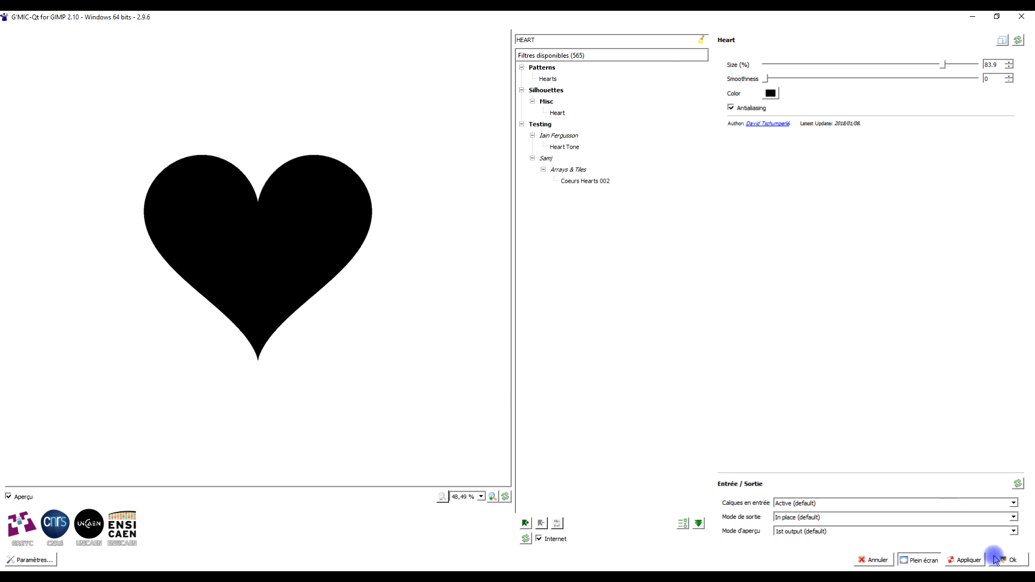
# Set the filter's output mode to In place (default) and apply the Heart filter to the image.
pyautogui.click(802, 518)
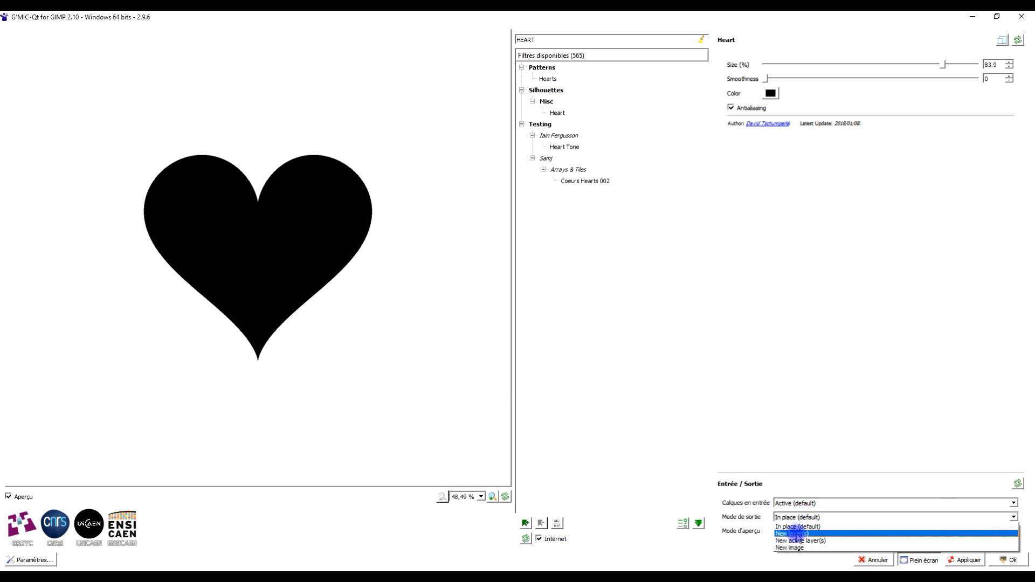
pyautogui.click(796, 534)
pyautogui.click(809, 516)
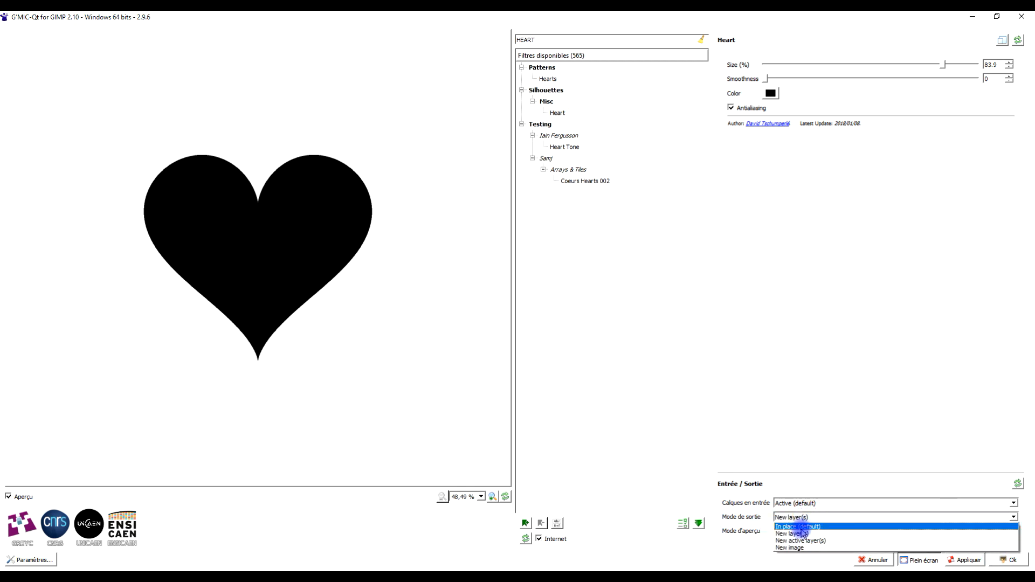
pyautogui.click(802, 527)
pyautogui.click(1005, 559)
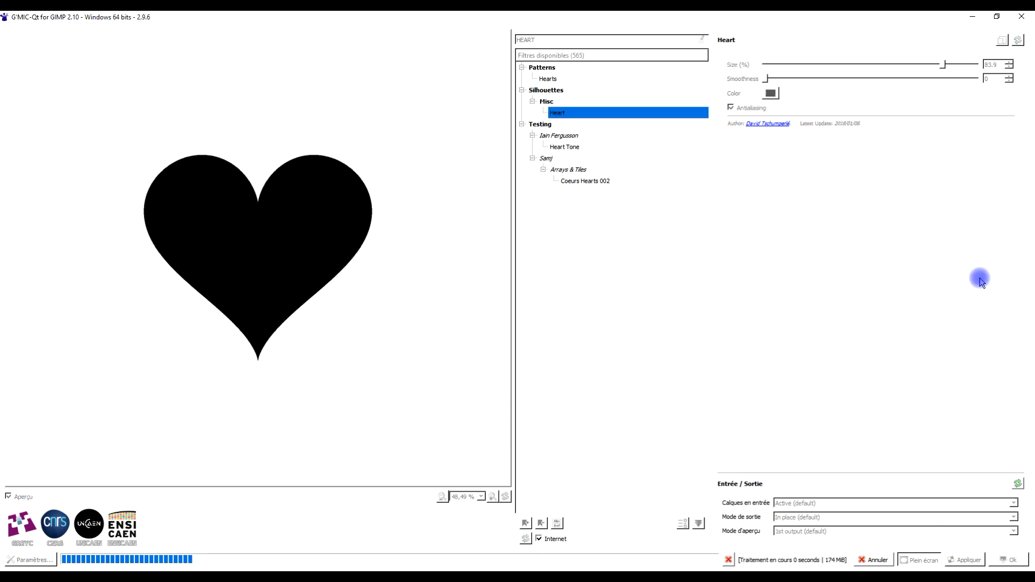
# Rename the heart layer as COEUR.
pyautogui.click(976, 97)
pyautogui.doubleClick(976, 97)
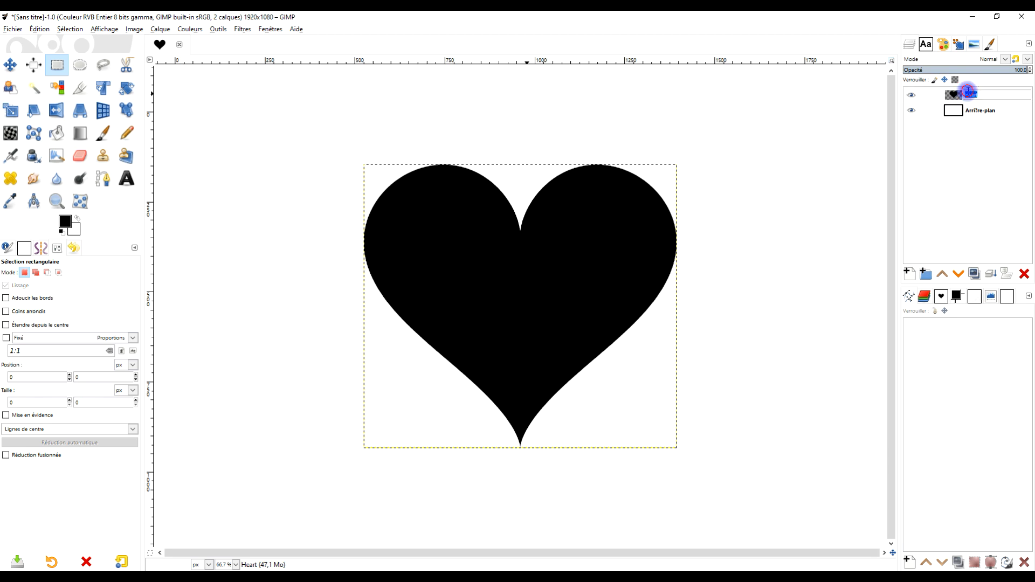
pyautogui.write('cOEUR')
pyautogui.press('Return')
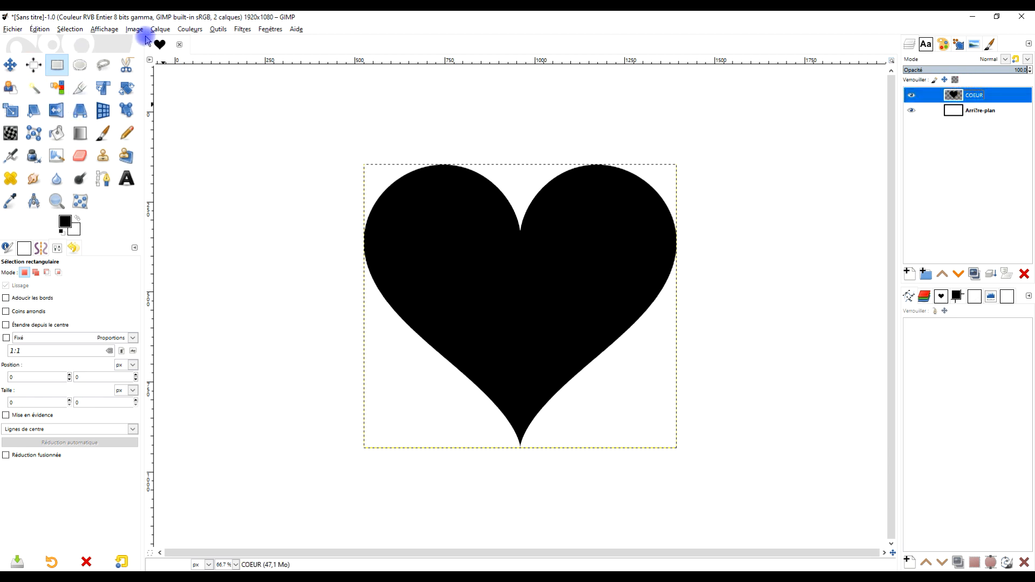
# Create a selection from the COEUR layer's alpha and remove its feathering (Enlever l'adoucissement).
pyautogui.rightClick(955, 96)
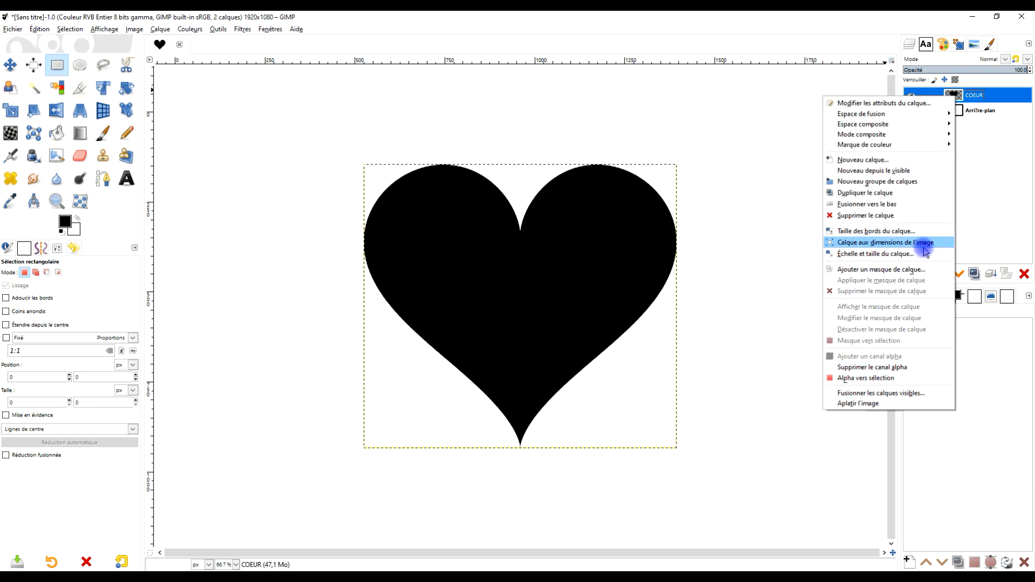
pyautogui.click(879, 378)
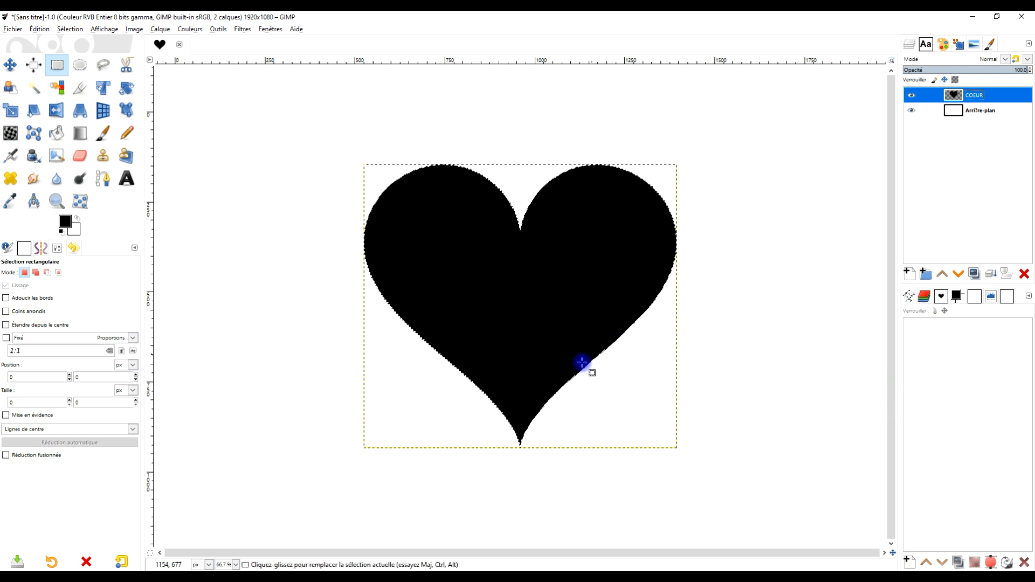
pyautogui.click(70, 29)
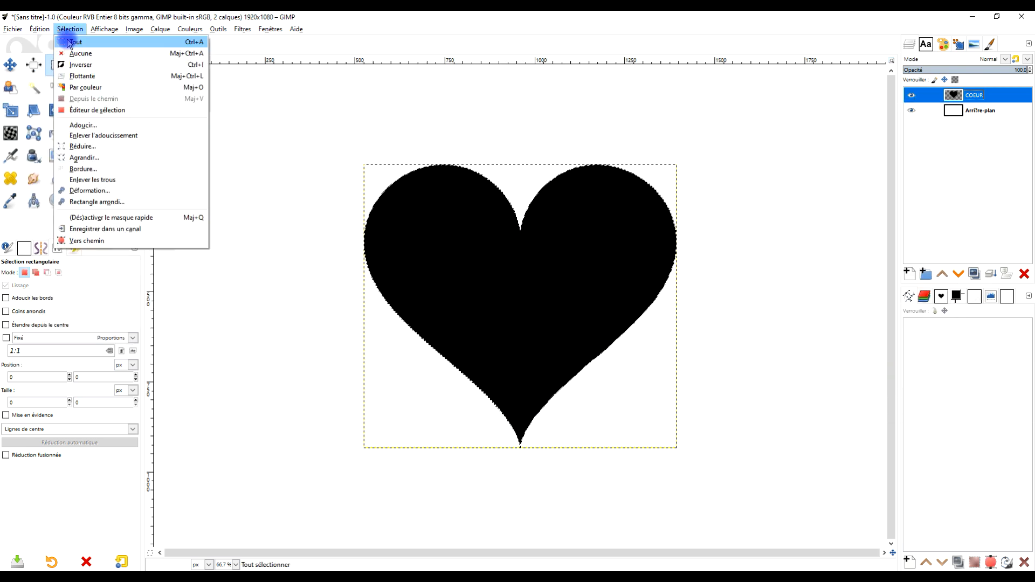
pyautogui.click(99, 135)
# Shrink the heart selection by 20 px and erase its contents, leaving only a black outline.
pyautogui.click(63, 29)
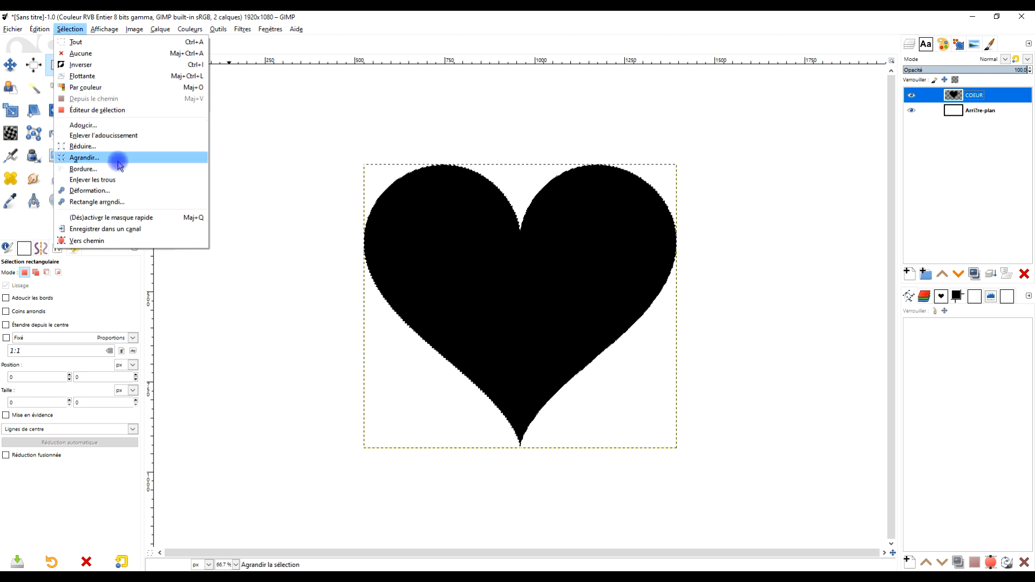
pyautogui.click(118, 153)
pyautogui.write('20')
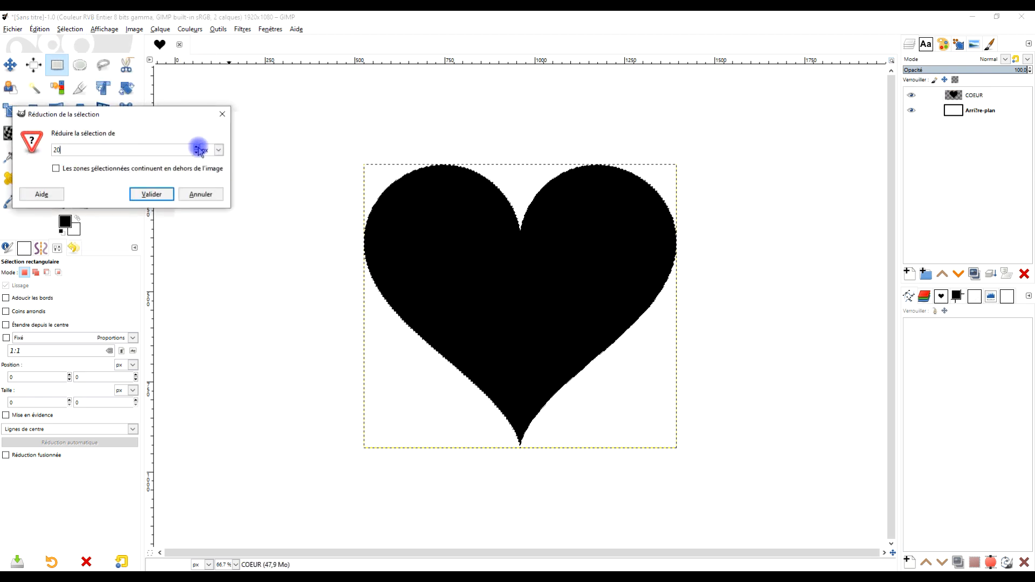
pyautogui.click(147, 195)
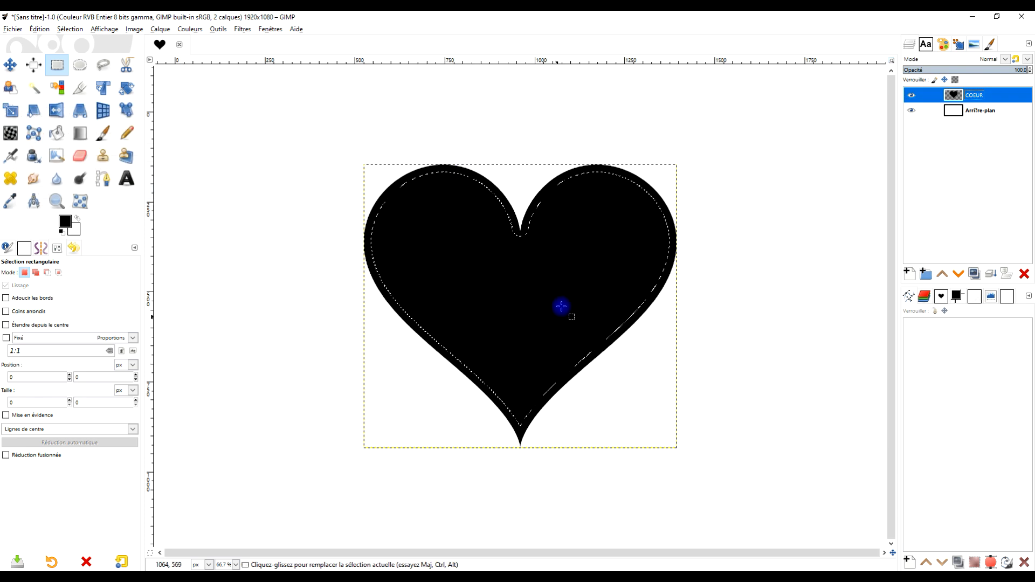
pyautogui.click(39, 29)
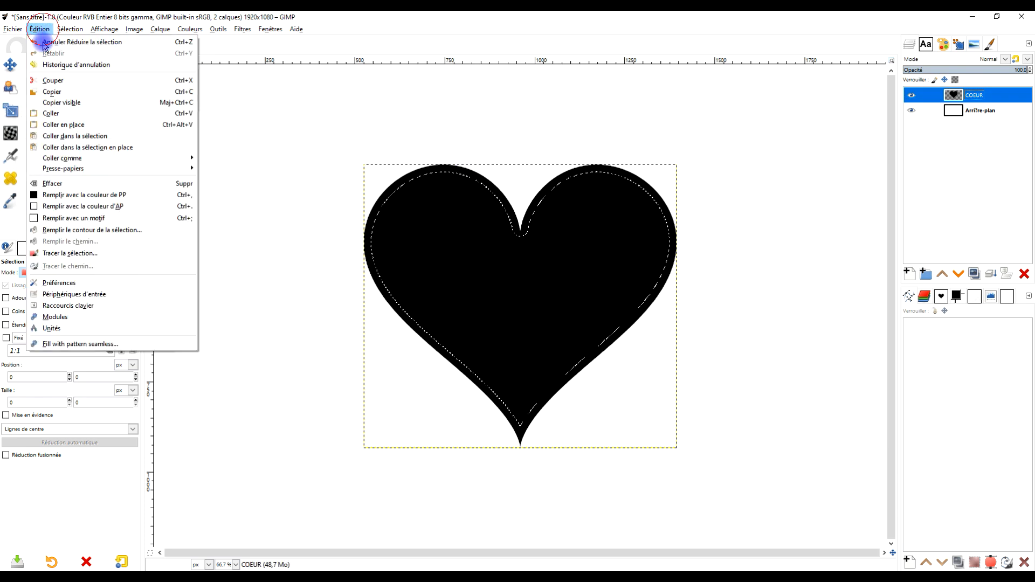
pyautogui.click(106, 186)
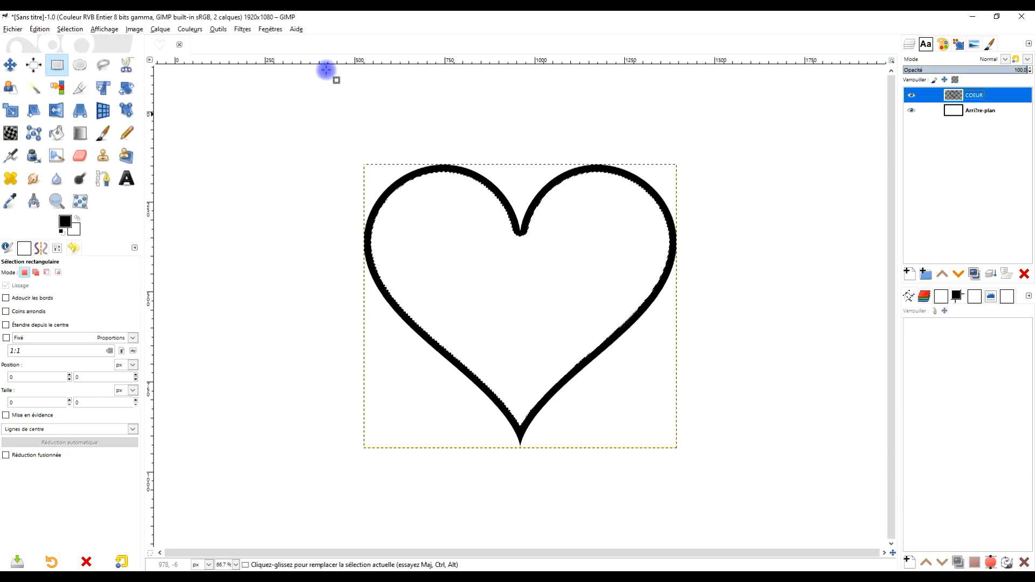
# Remove the selection and resize the COEUR layer to the image dimensions.
pyautogui.click(71, 29)
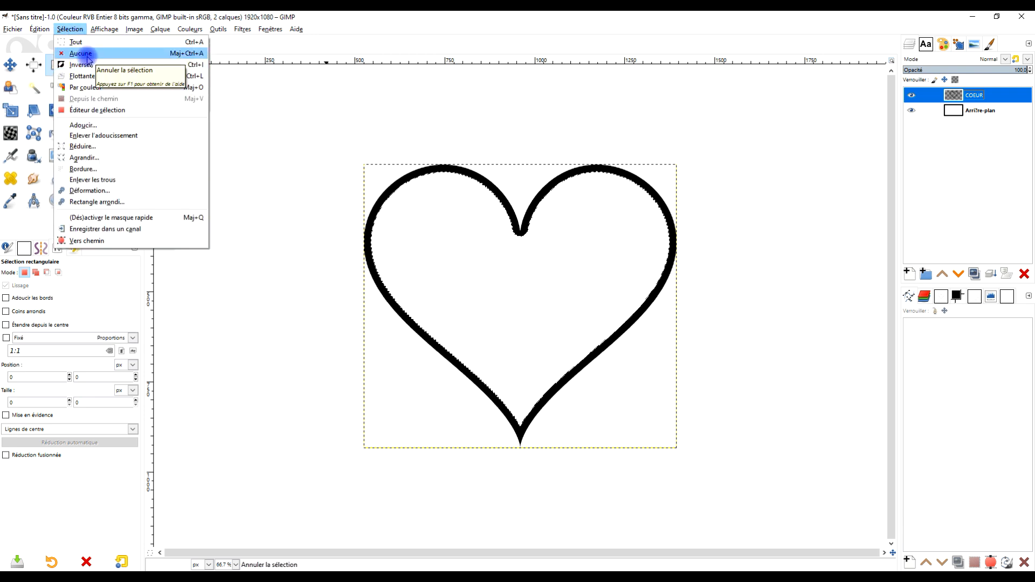
pyautogui.click(88, 57)
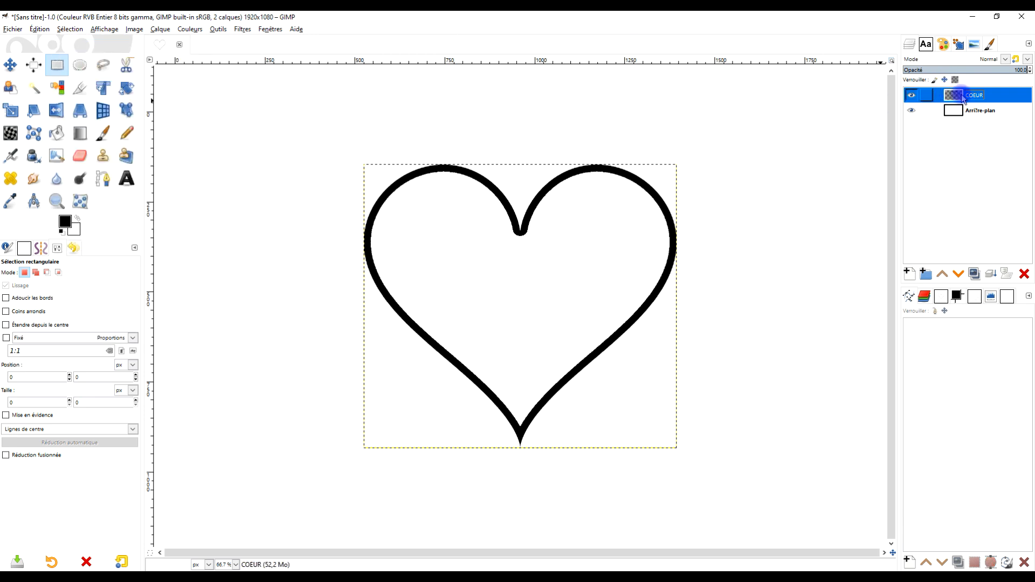
pyautogui.rightClick(959, 99)
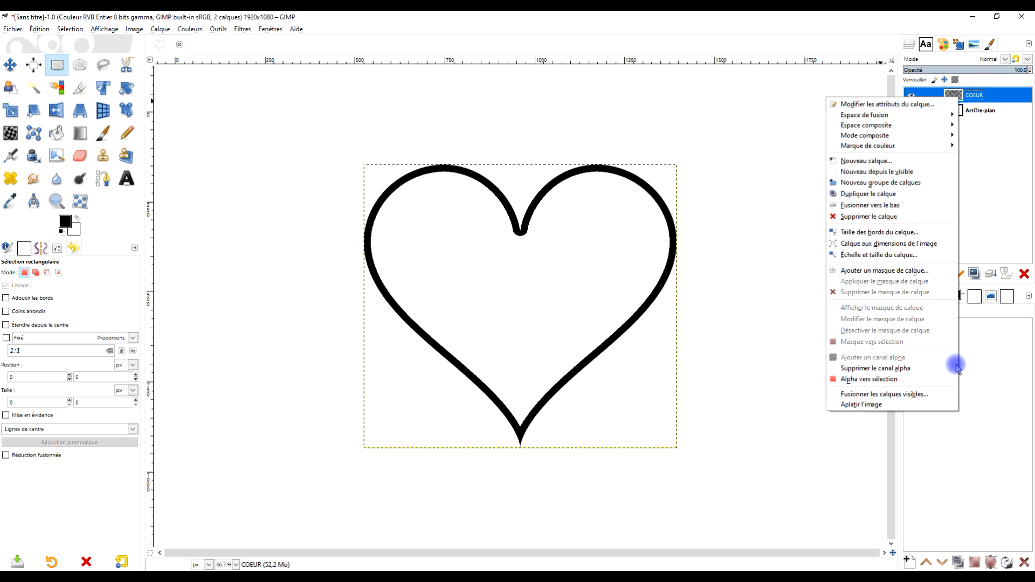
pyautogui.click(919, 249)
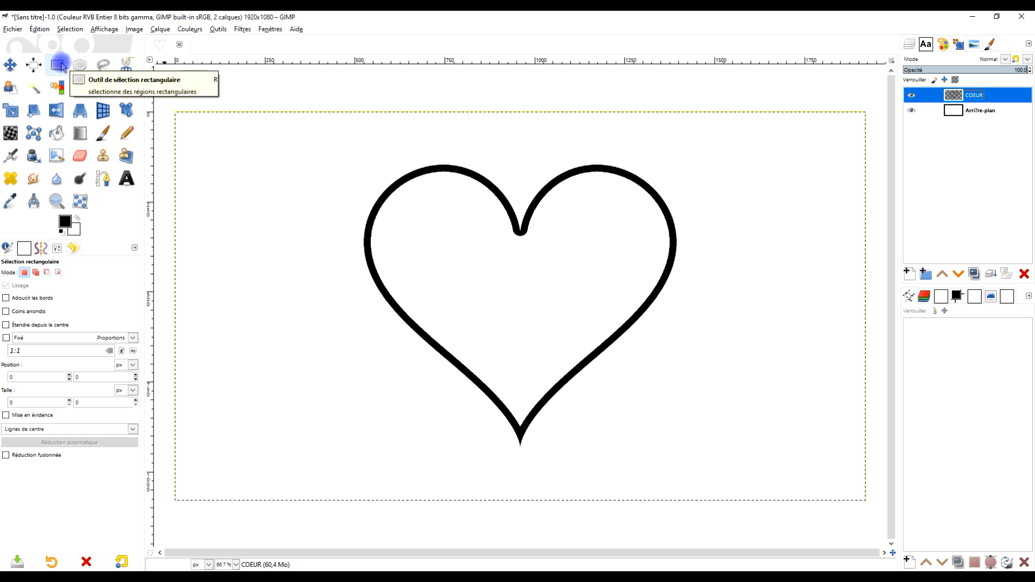
# Select a strip about 70 x 8 px across the outline at the heart's right edge, then copy and paste it.
pyautogui.scroll(2, 689, 250)
pyautogui.scroll(1, 690, 250)
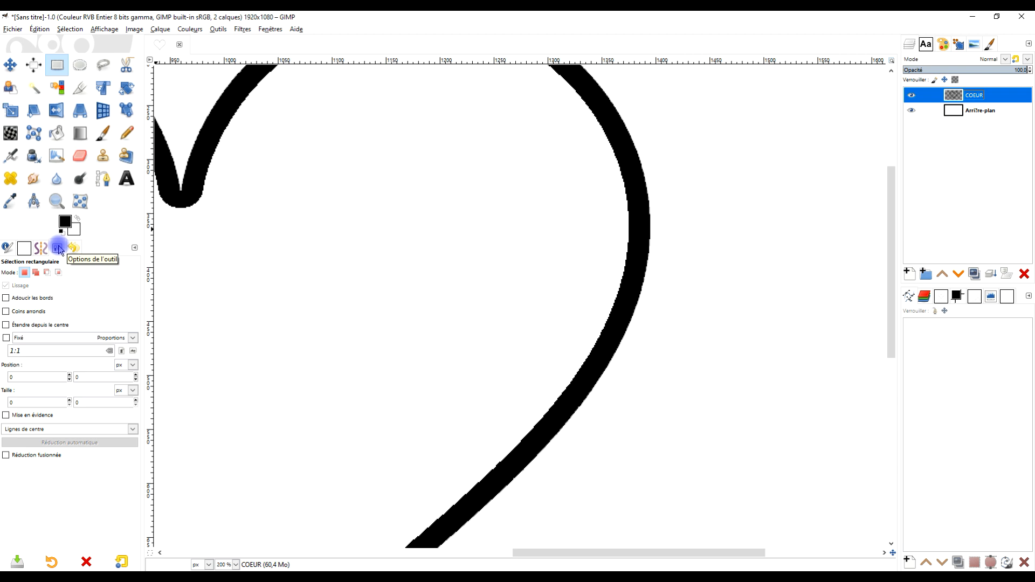
pyautogui.moveTo(617, 227); pyautogui.dragTo(692, 236)
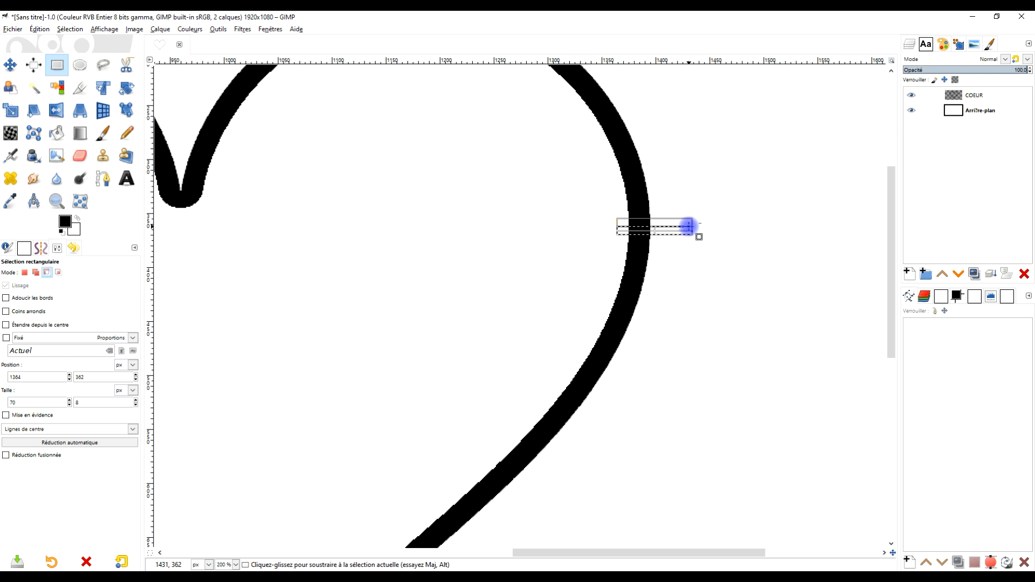
pyautogui.hotkey('ctrl', 'c')
pyautogui.hotkey('ctrl', 'v')
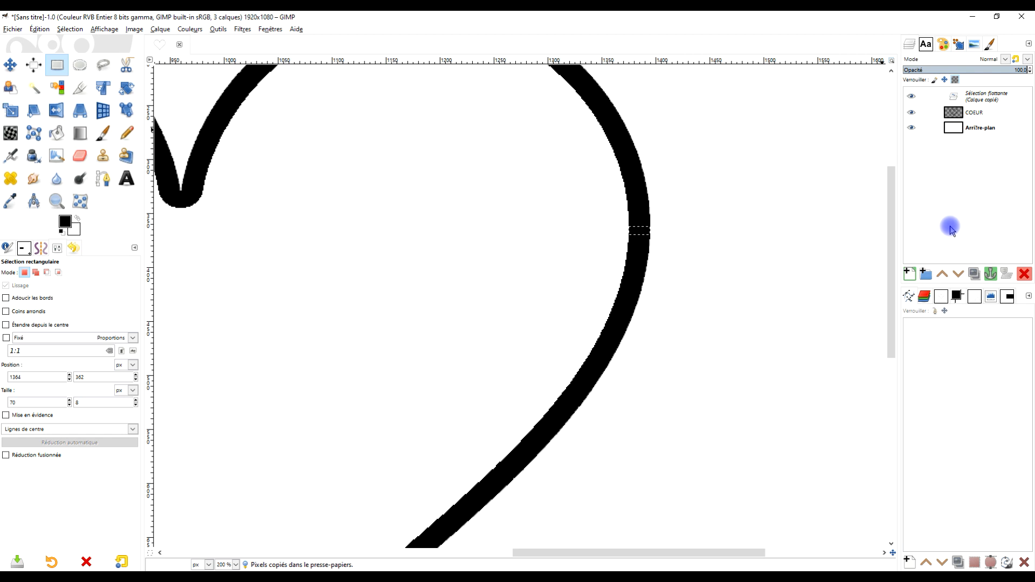
# Convert the pasted floating selection into a new layer.
pyautogui.click(44, 33)
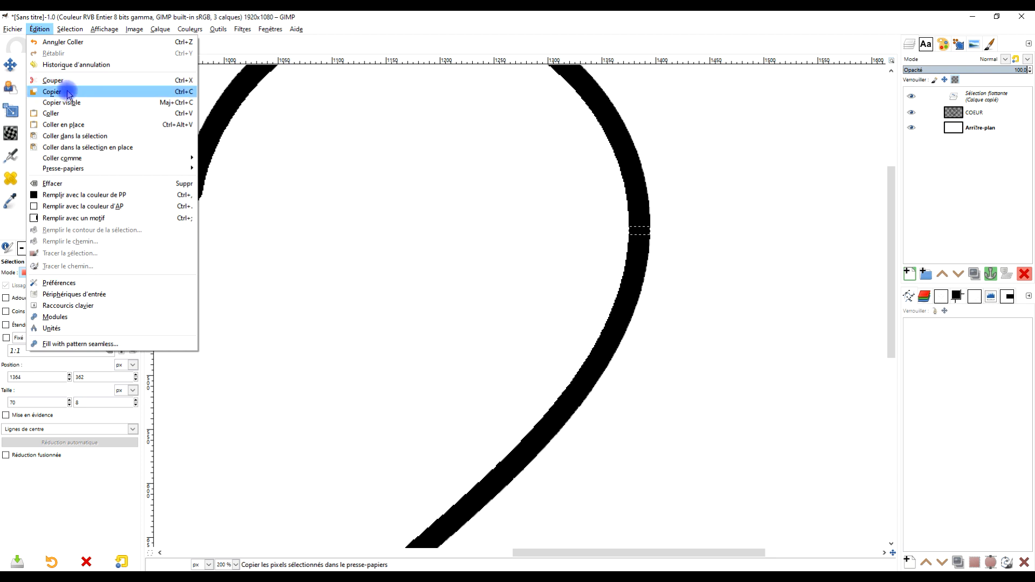
pyautogui.click(989, 96)
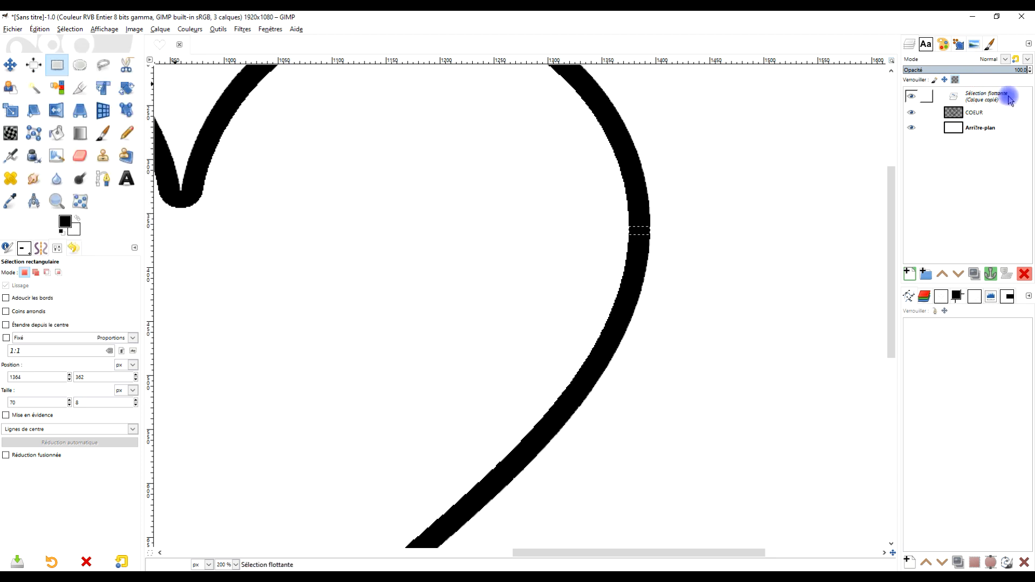
pyautogui.click(908, 274)
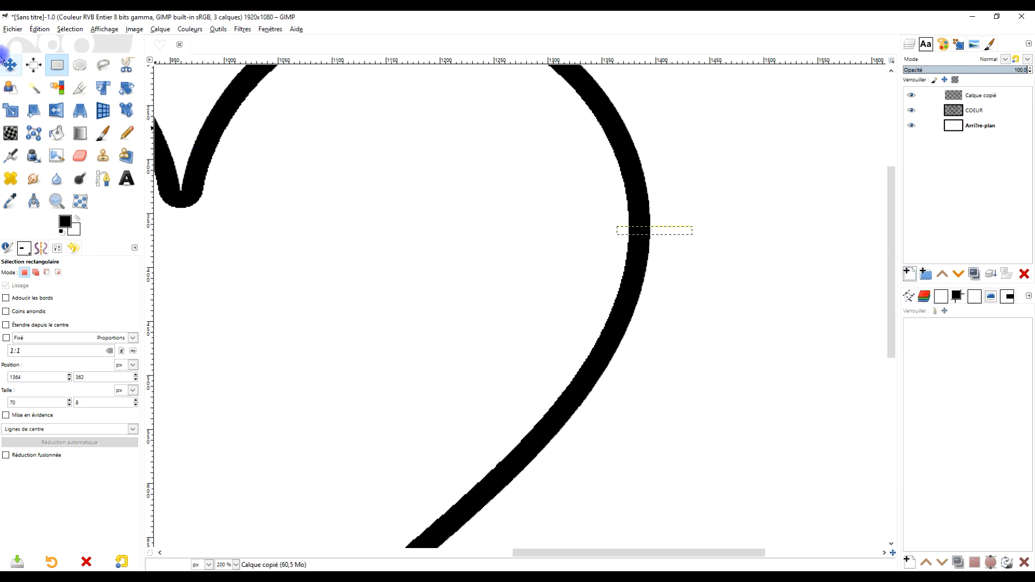
# Rename the pasted strip's layer as LIGNES.
pyautogui.doubleClick(973, 94)
pyautogui.write('LiGNES')
pyautogui.press('Return')
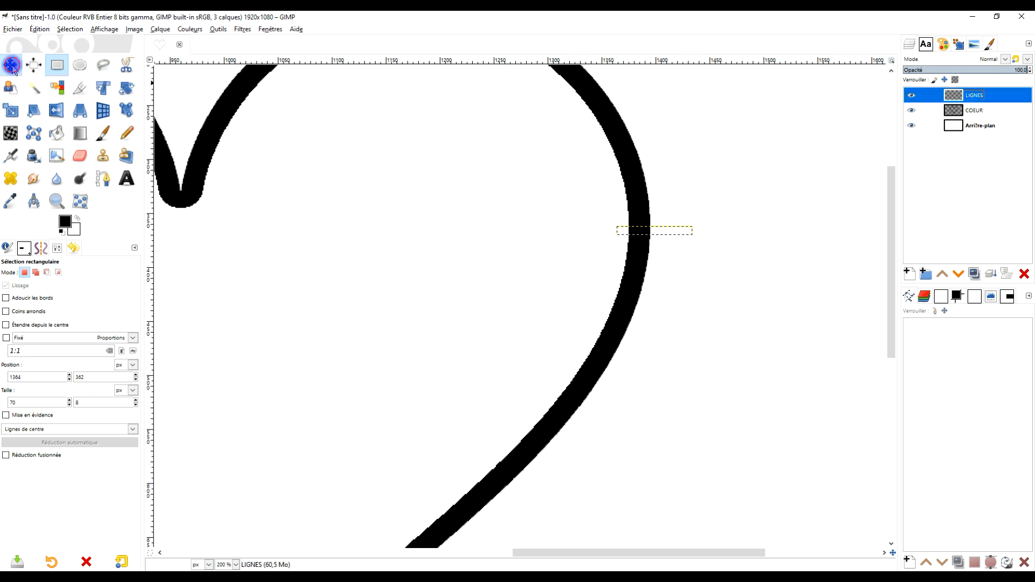
# Move the LIGNES strip inside the heart, just below the notch between its two lobes.
pyautogui.click(10, 67)
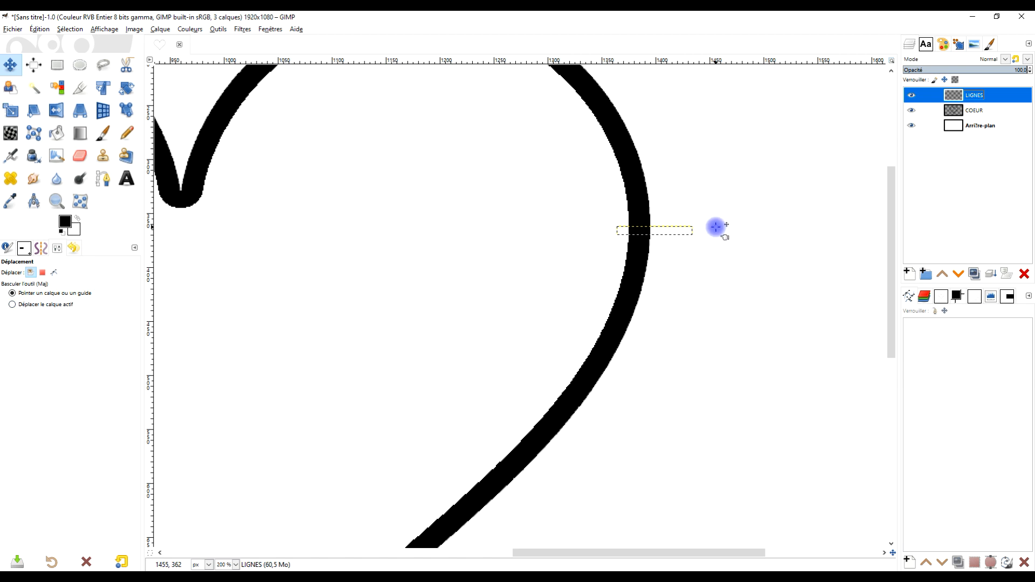
pyautogui.click(649, 239)
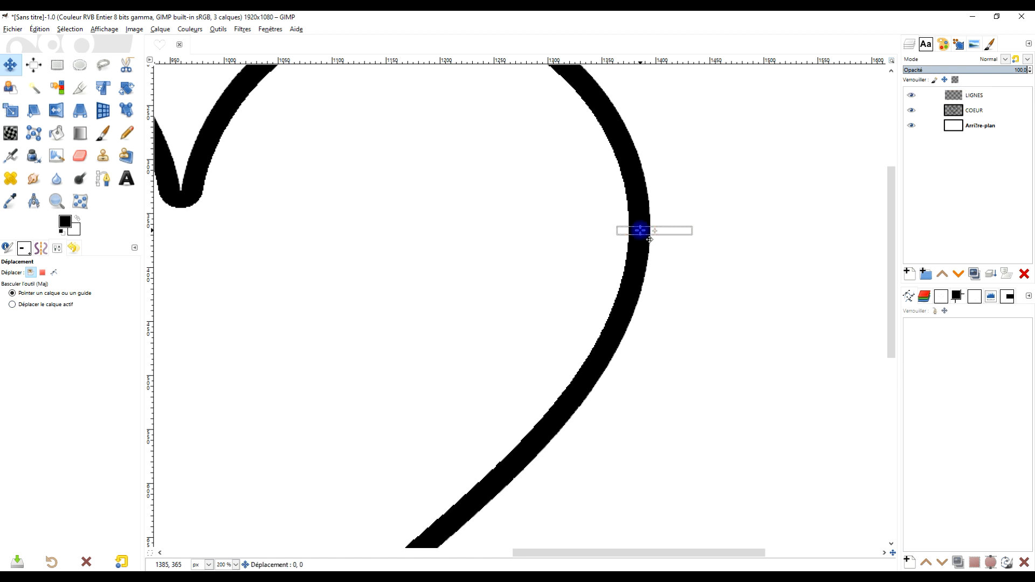
pyautogui.moveTo(649, 239); pyautogui.dragTo(192, 279)
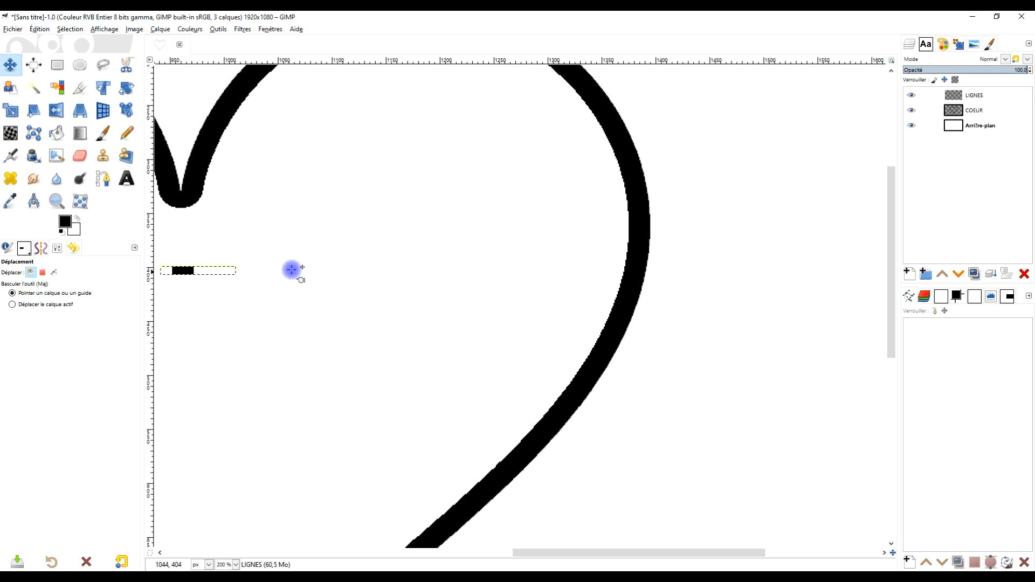
pyautogui.scroll(-2, 649, 192)
pyautogui.scroll(1, 642, 197)
pyautogui.scroll(-3, 642, 197)
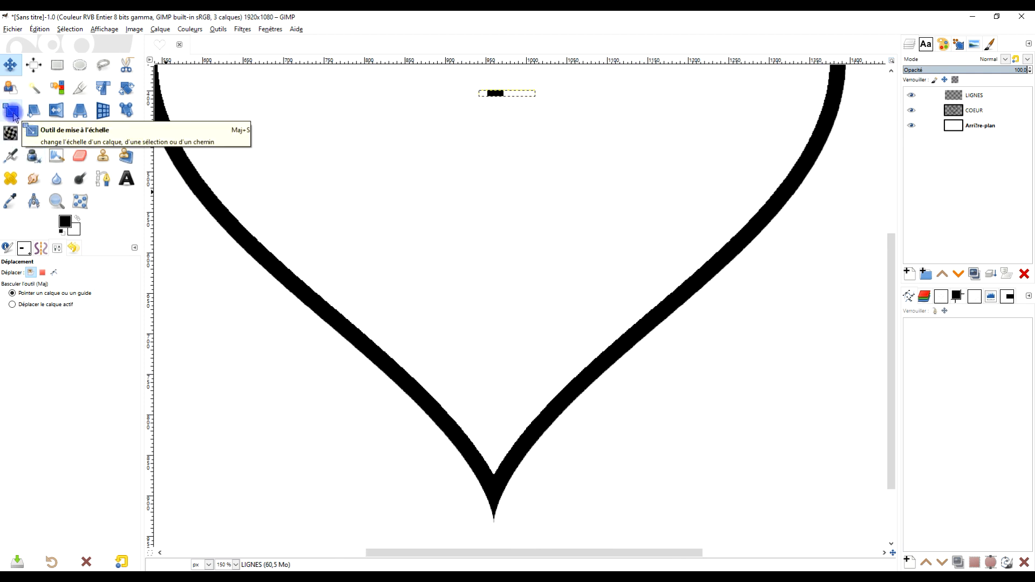
# Scale the LIGNES layer to 70 x 2382 px without keeping its proportions, forming a vertical bar that spans the full image height.
pyautogui.click(12, 112)
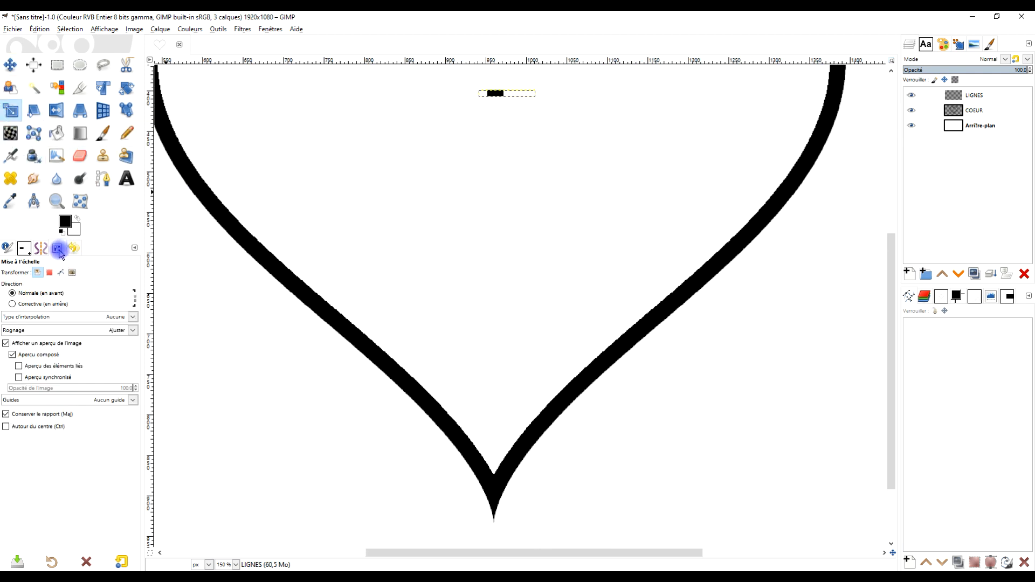
pyautogui.click(48, 317)
pyautogui.click(45, 333)
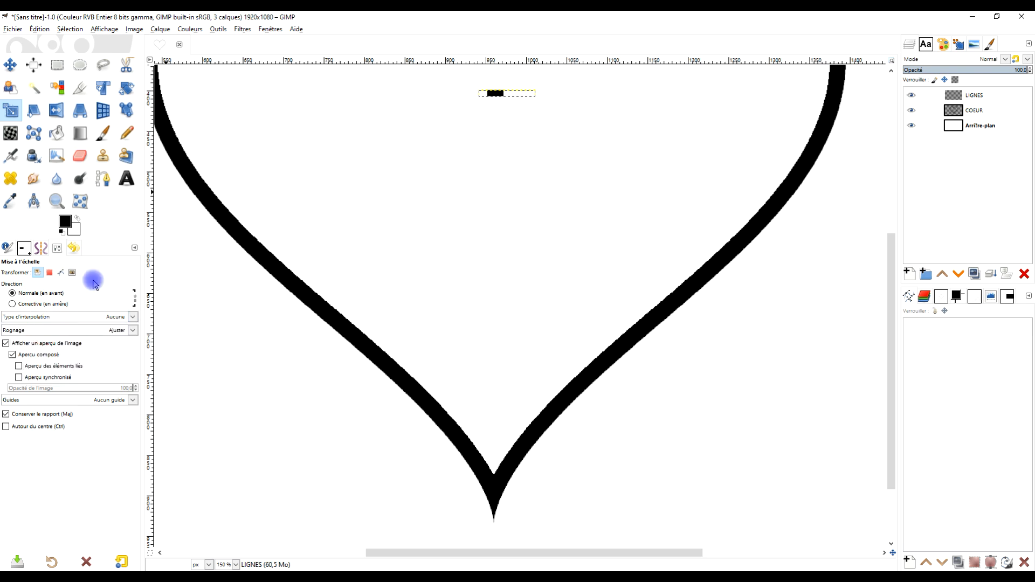
pyautogui.click(25, 416)
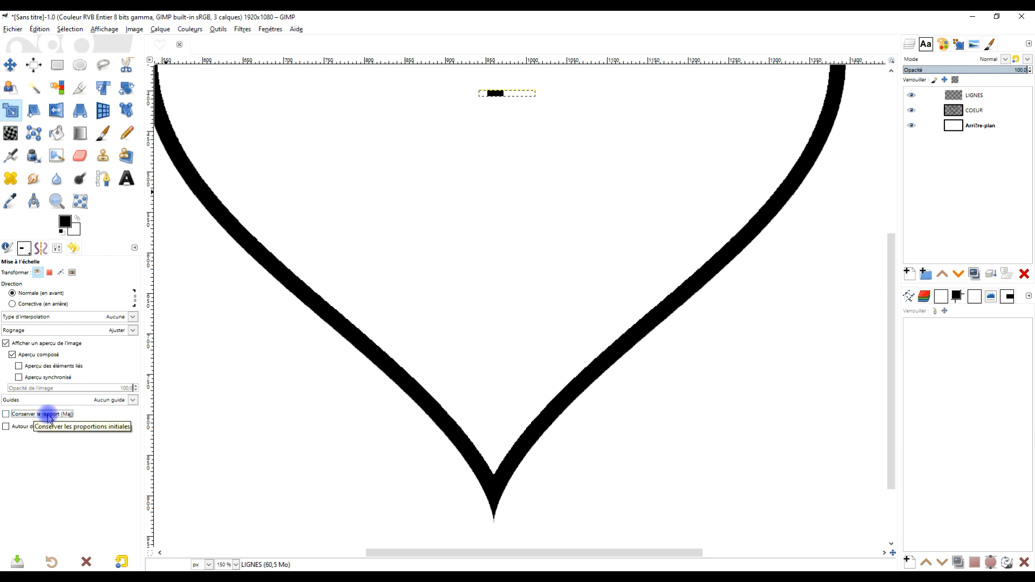
pyautogui.click(495, 94)
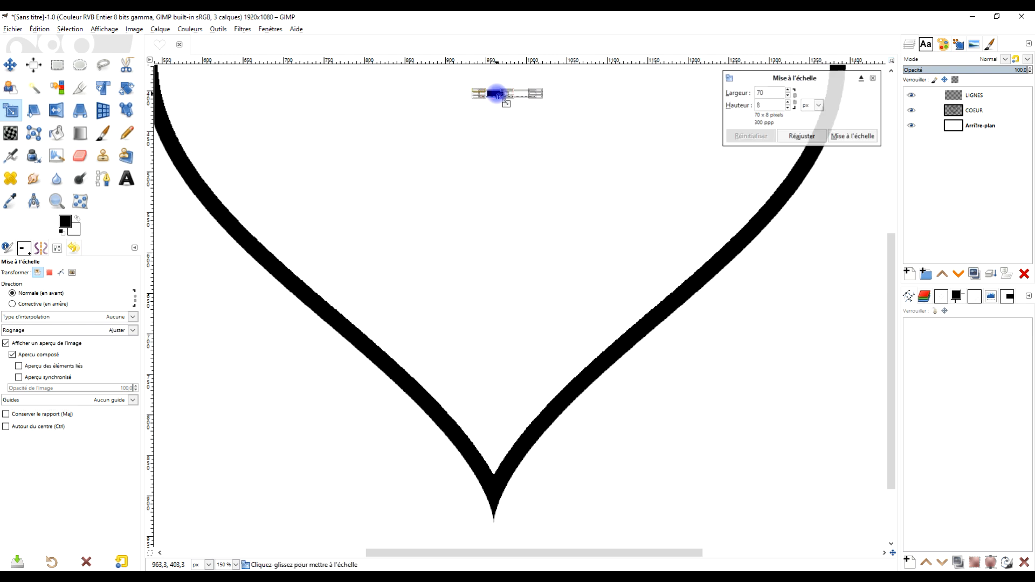
pyautogui.moveTo(504, 95); pyautogui.dragTo(538, 418)
pyautogui.scroll(5, 605, 194)
pyautogui.scroll(-1, 600, 369)
pyautogui.moveTo(503, 286); pyautogui.dragTo(559, 55)
pyautogui.scroll(-1, 601, 151)
pyautogui.scroll(-3, 704, 197)
pyautogui.moveTo(580, 221); pyautogui.dragTo(589, 120)
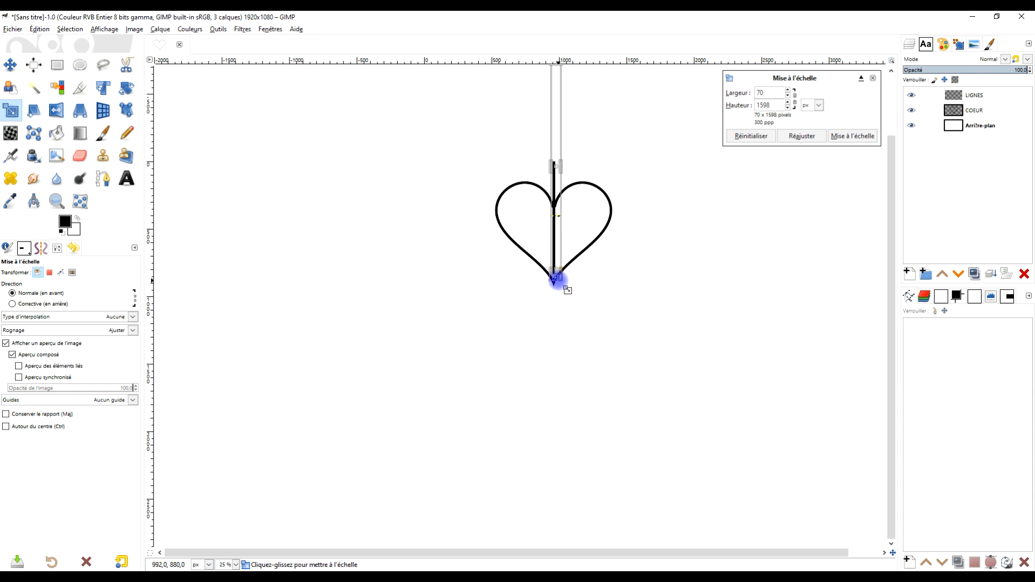
pyautogui.moveTo(556, 277); pyautogui.dragTo(555, 380)
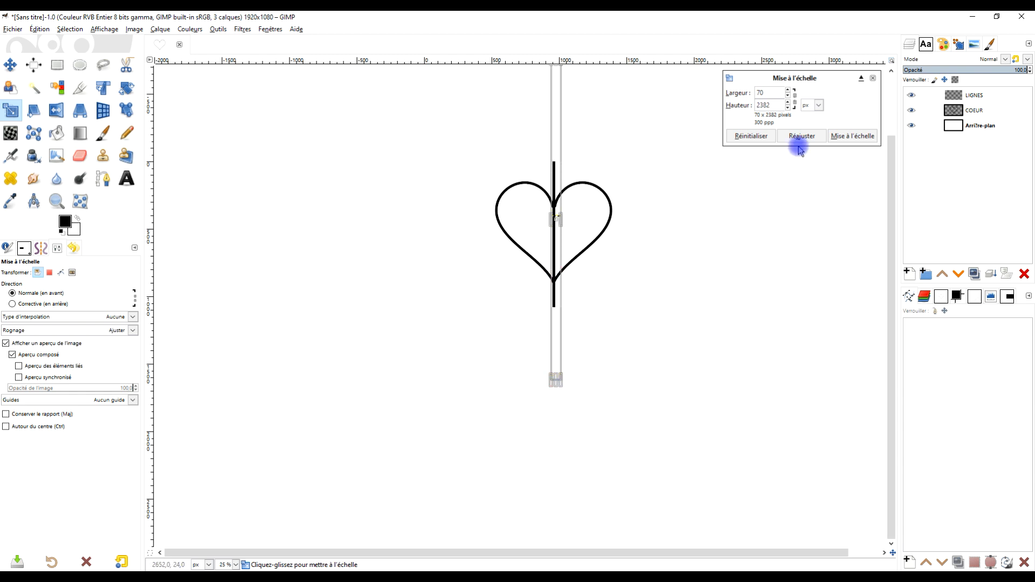
pyautogui.click(862, 137)
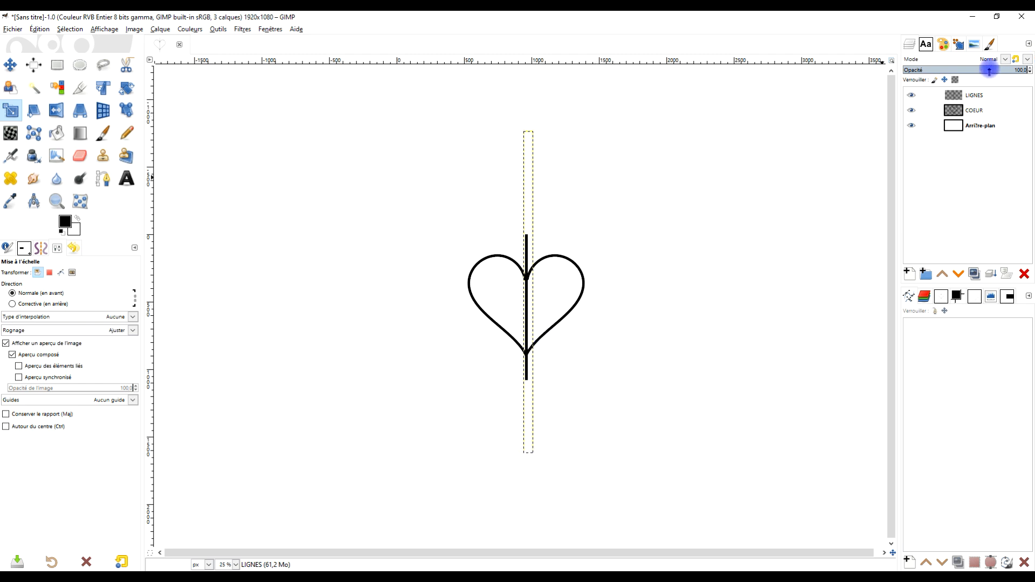
# Nudge the vertical bar on the LIGNES layer into line with the heart's notch and bottom point.
pyautogui.click(973, 98)
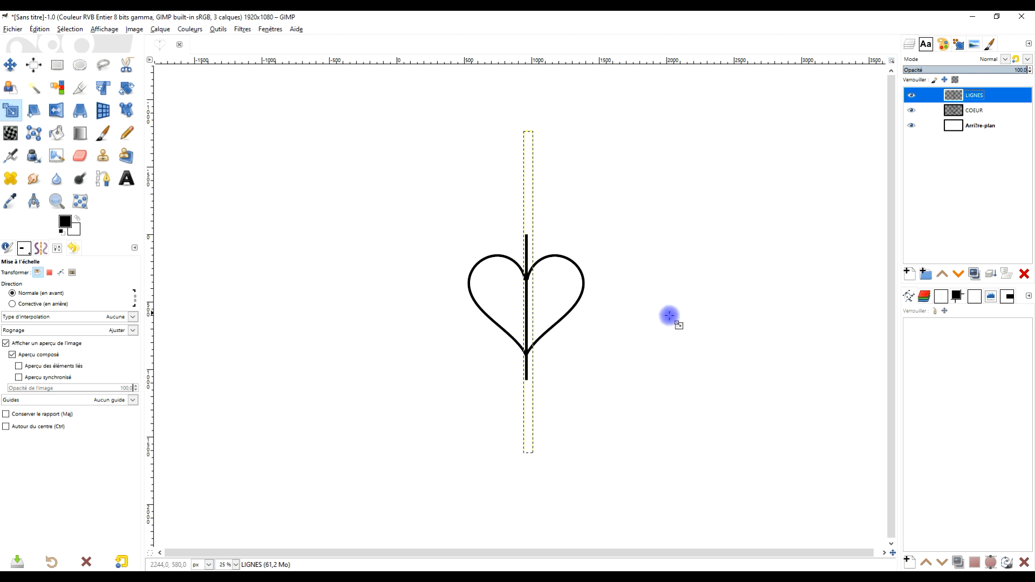
pyautogui.keyDown('ctrl'); pyautogui.scroll(3, 592, 305); pyautogui.keyUp('ctrl')
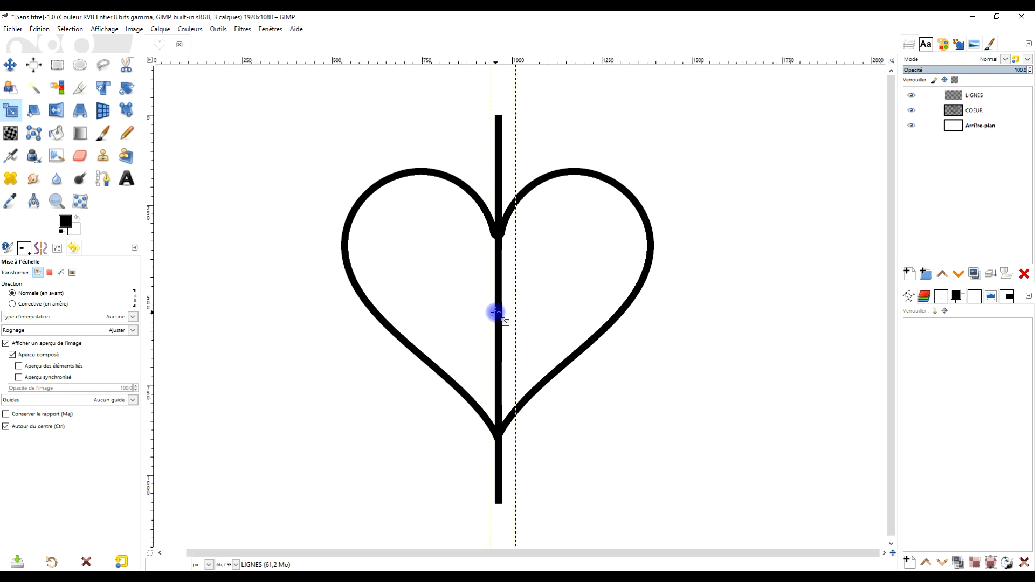
pyautogui.keyDown('ctrl'); pyautogui.scroll(1, 495, 312); pyautogui.keyUp('ctrl')
pyautogui.click(10, 66)
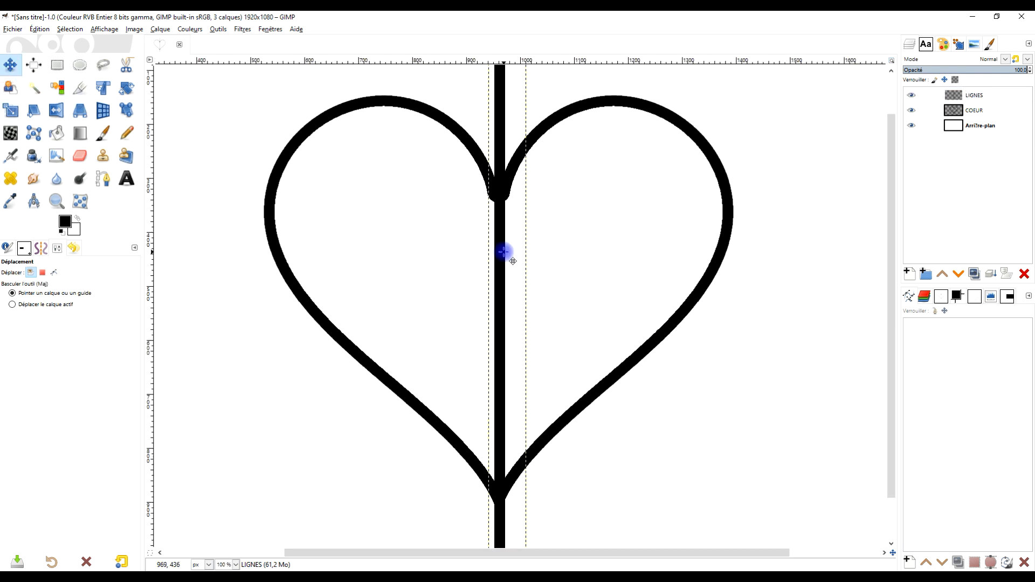
pyautogui.moveTo(500, 255); pyautogui.dragTo(500, 254)
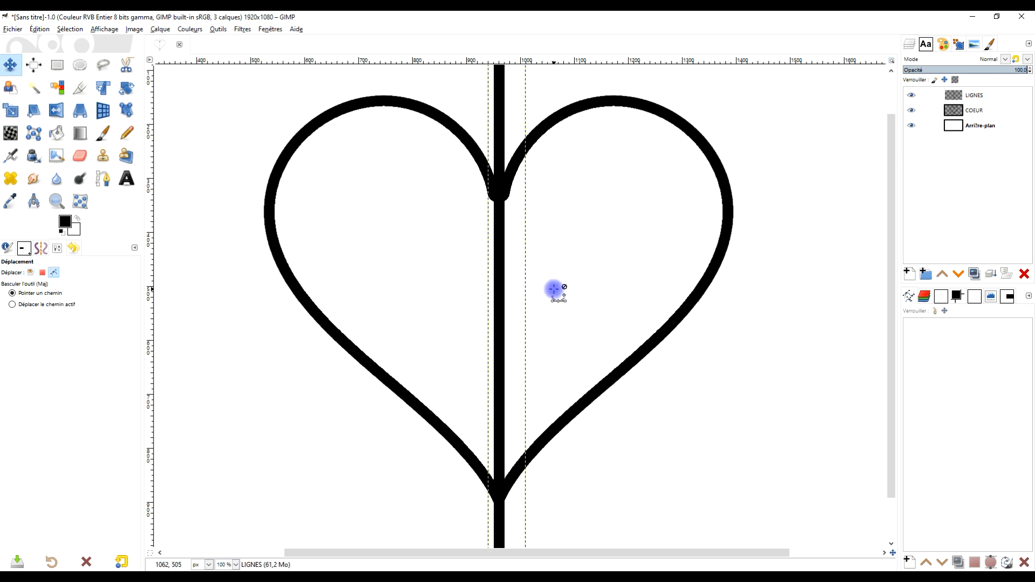
pyautogui.scroll(-2, 571, 294)
# Duplicate the LIGNES layer and rotate the copy 90° clockwise into a horizontal bar.
pyautogui.click(993, 94)
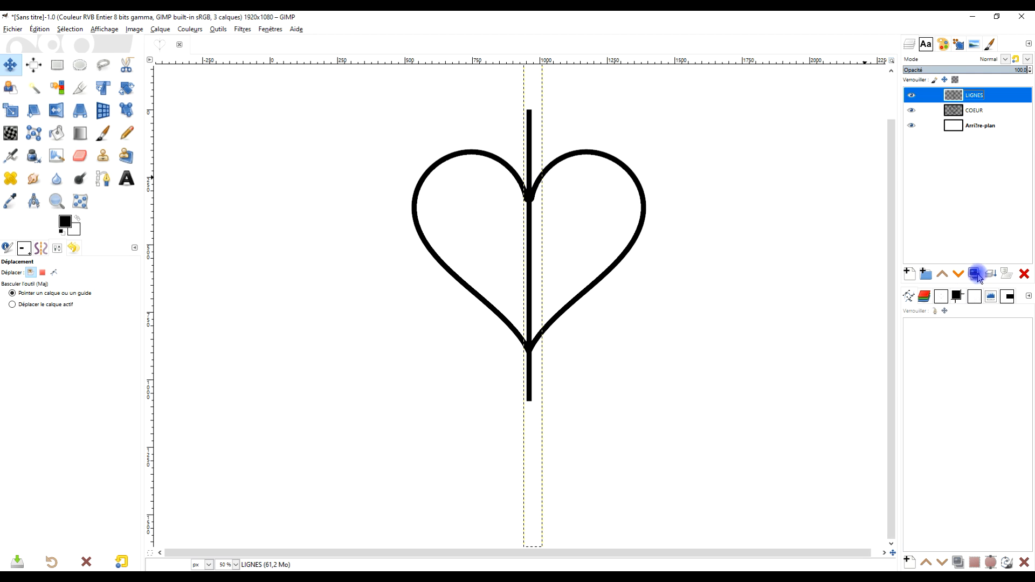
pyautogui.click(975, 273)
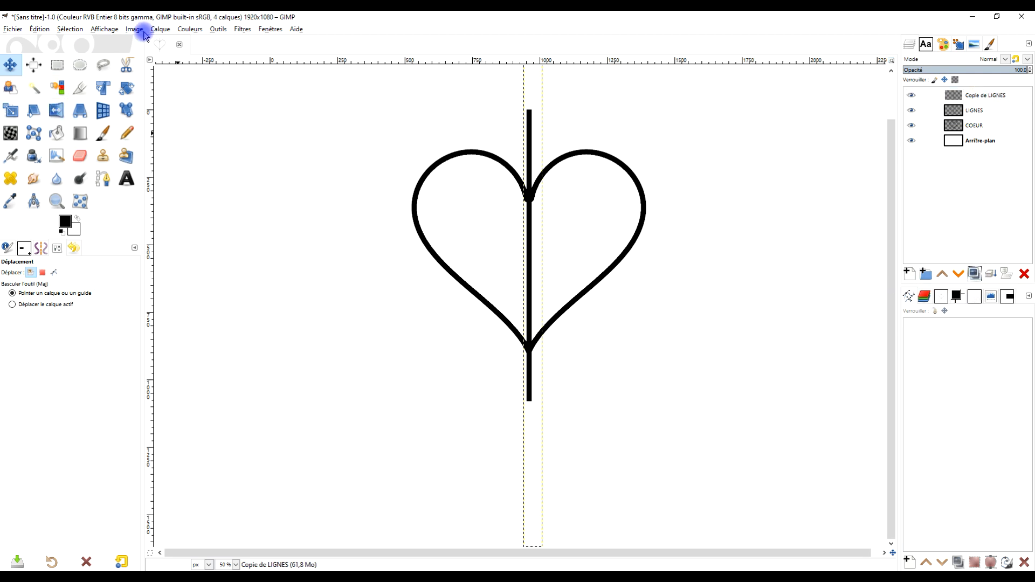
pyautogui.click(161, 31)
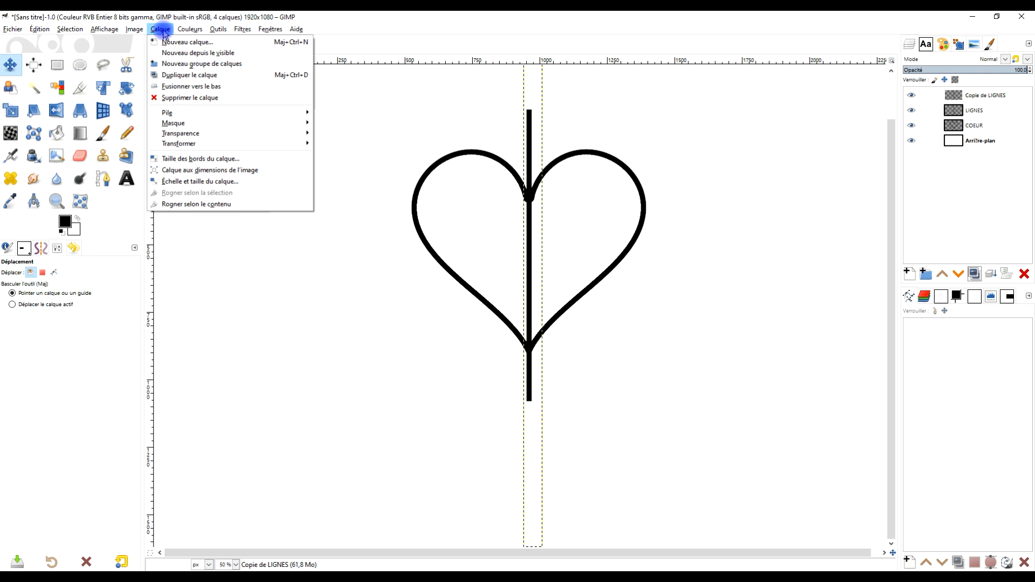
pyautogui.moveTo(194, 142)
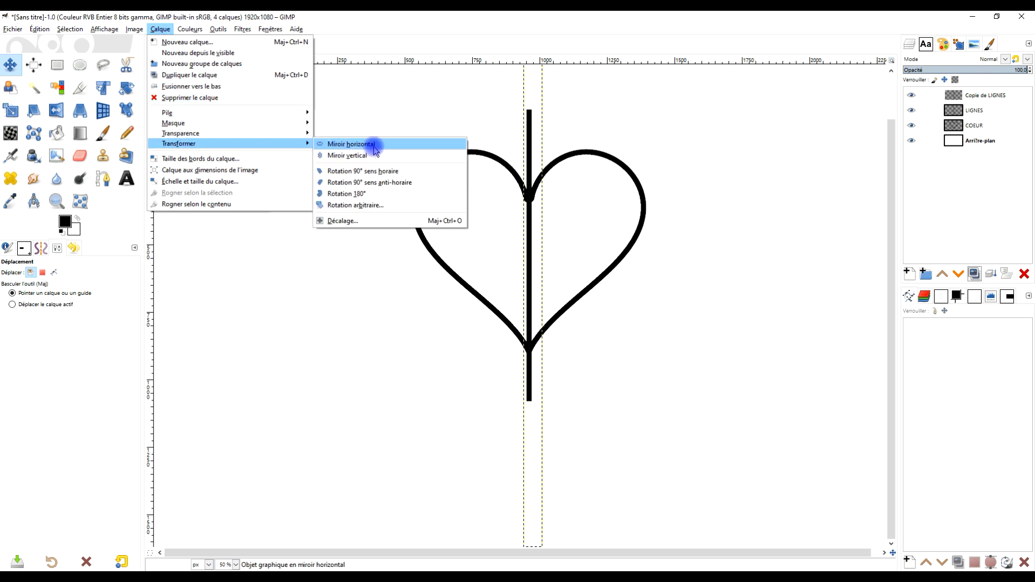
pyautogui.click(381, 171)
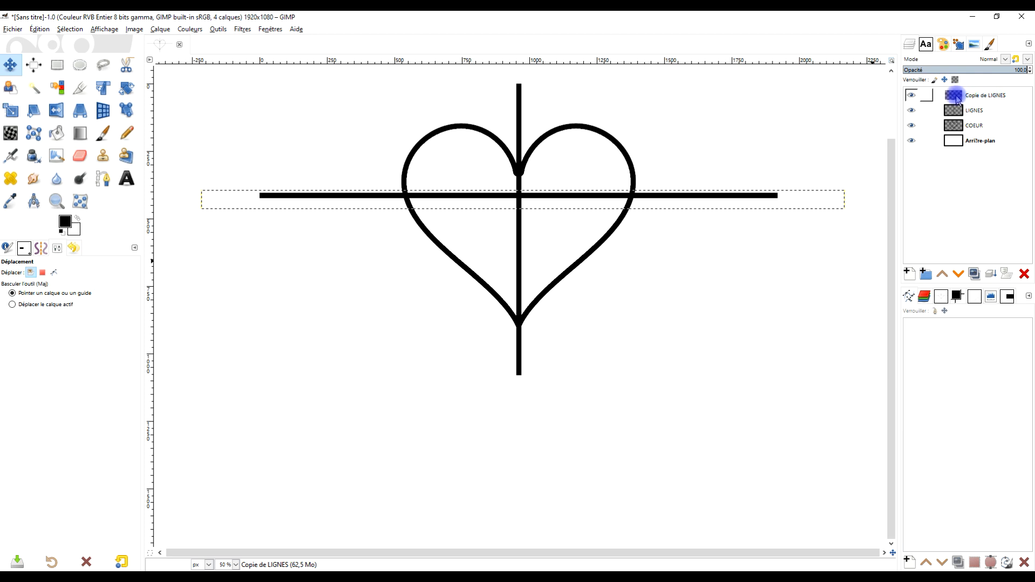
# Crop the horizontal bar's layer to its content and align it to the vertical middle of the image.
pyautogui.click(160, 29)
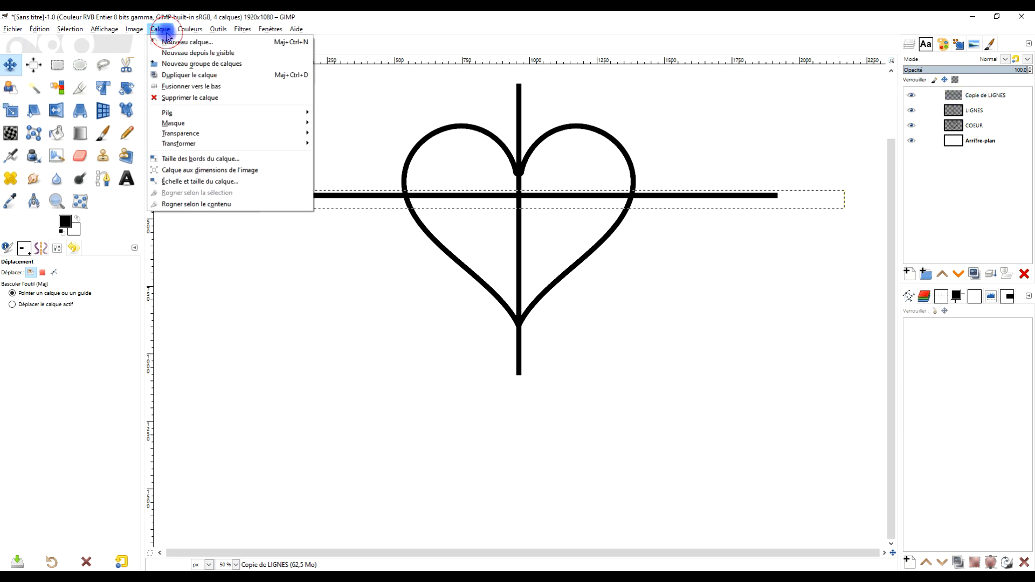
pyautogui.click(188, 204)
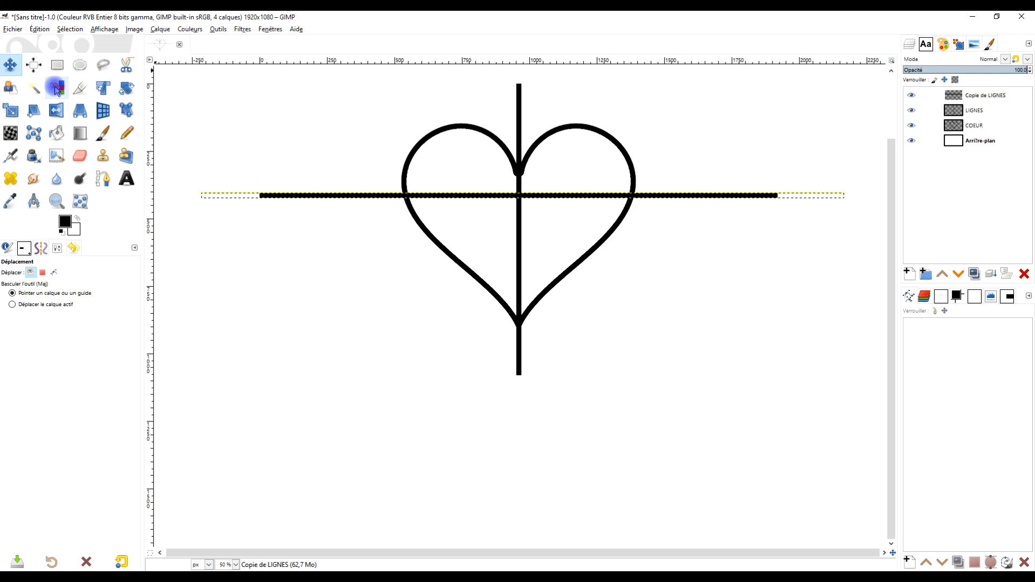
pyautogui.click(32, 66)
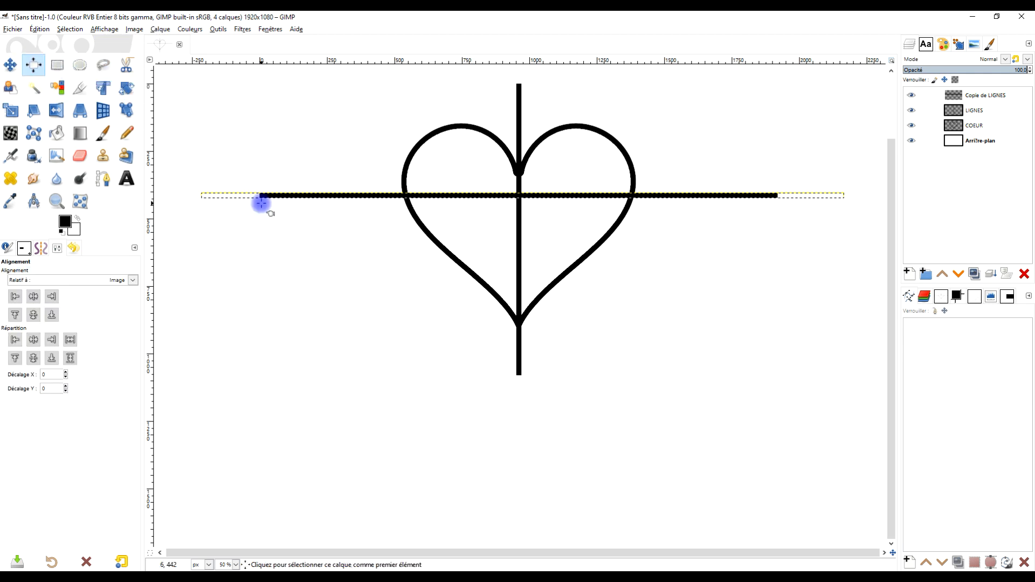
pyautogui.click(274, 195)
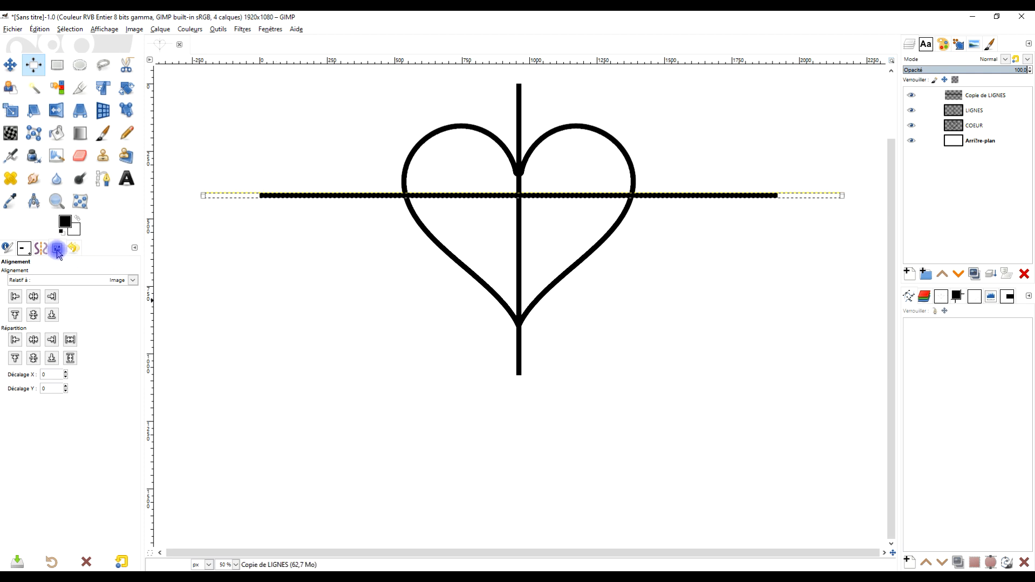
pyautogui.click(33, 314)
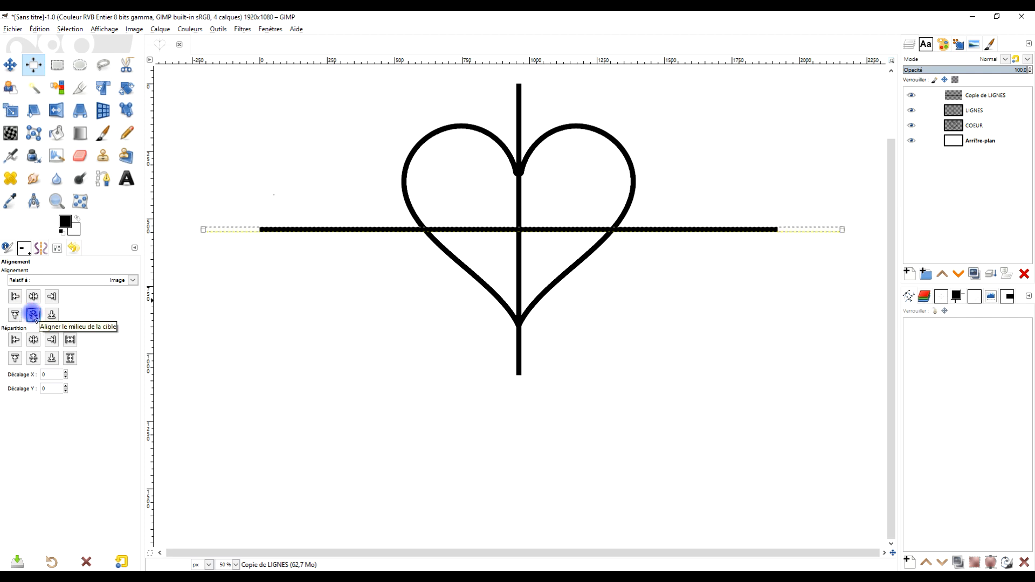
# Crop the LIGNES layer to its content and centre the vertical bar in the image both vertically and horizontally.
pyautogui.click(983, 110)
pyautogui.click(160, 29)
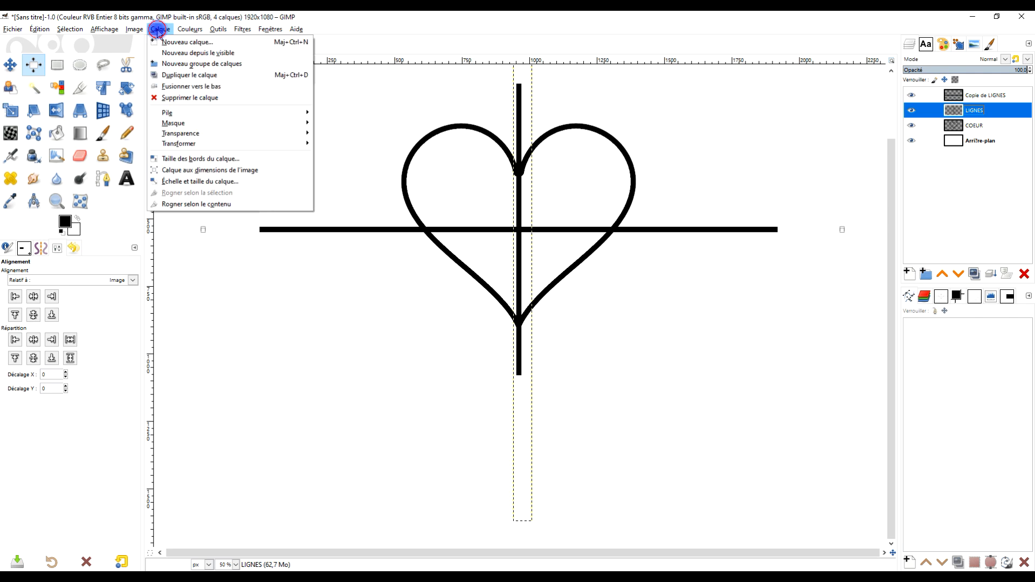
pyautogui.click(182, 205)
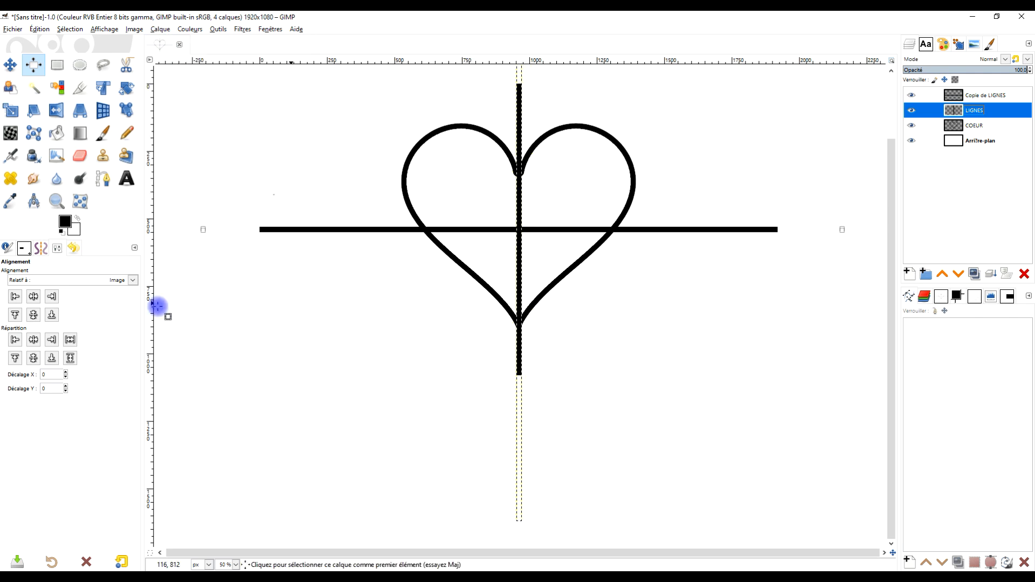
pyautogui.click(519, 186)
pyautogui.click(34, 315)
pyautogui.click(33, 298)
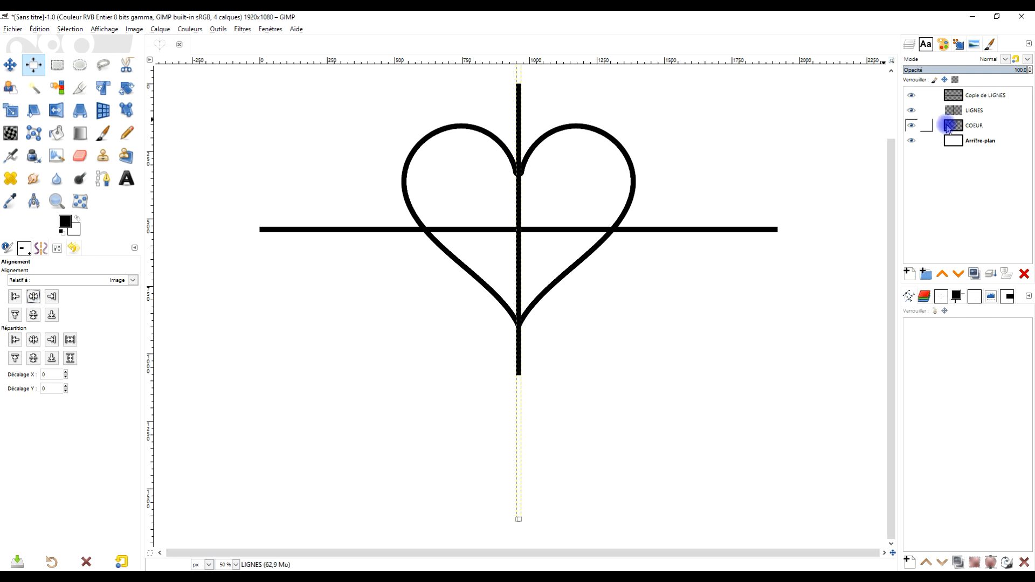
# Resize the Copie de LIGNES layer to the image dimensions.
pyautogui.rightClick(958, 100)
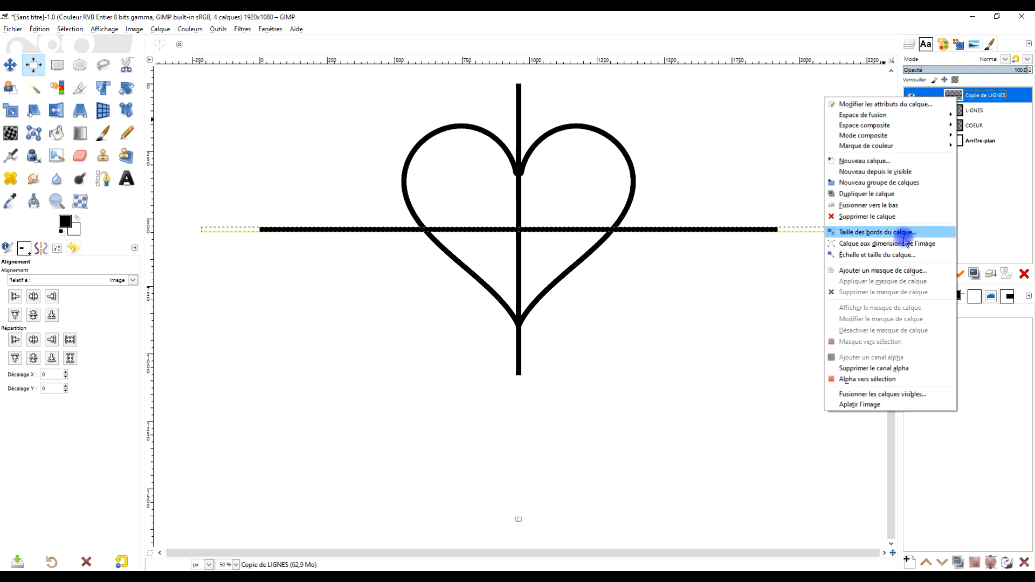
pyautogui.click(899, 249)
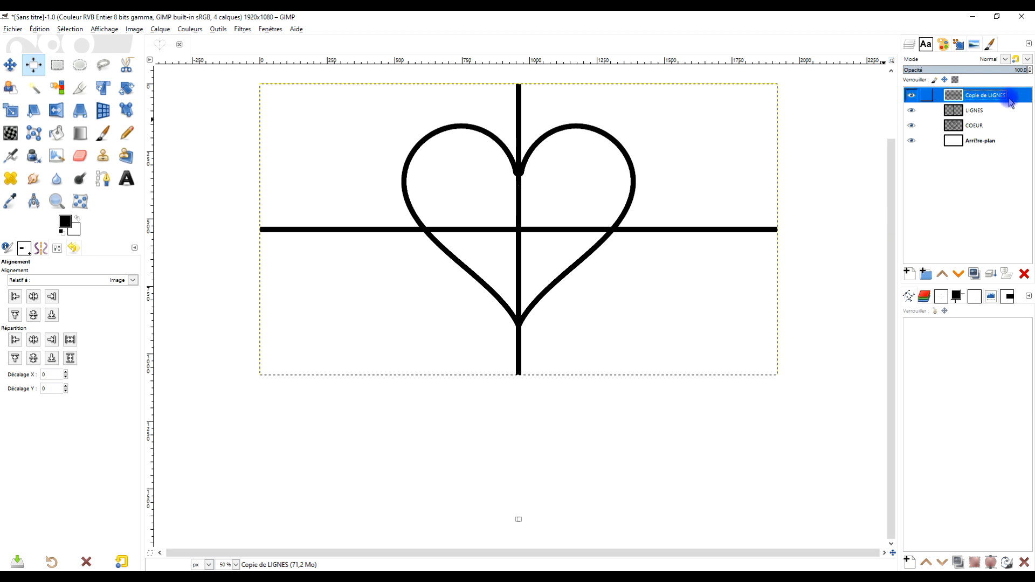
pyautogui.rightClick(958, 113)
pyautogui.click(957, 98)
pyautogui.doubleClick(954, 96)
pyautogui.click(997, 252)
pyautogui.doubleClick(954, 97)
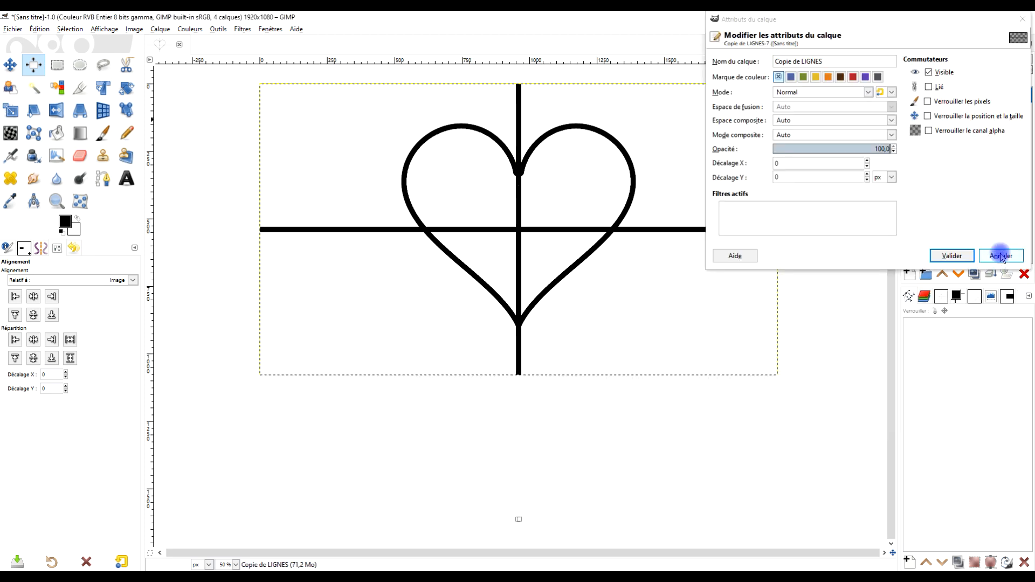
pyautogui.click(997, 253)
# Merge the Copie de LIGNES layer down into the LIGNES layer.
pyautogui.click(953, 98)
pyautogui.click(992, 275)
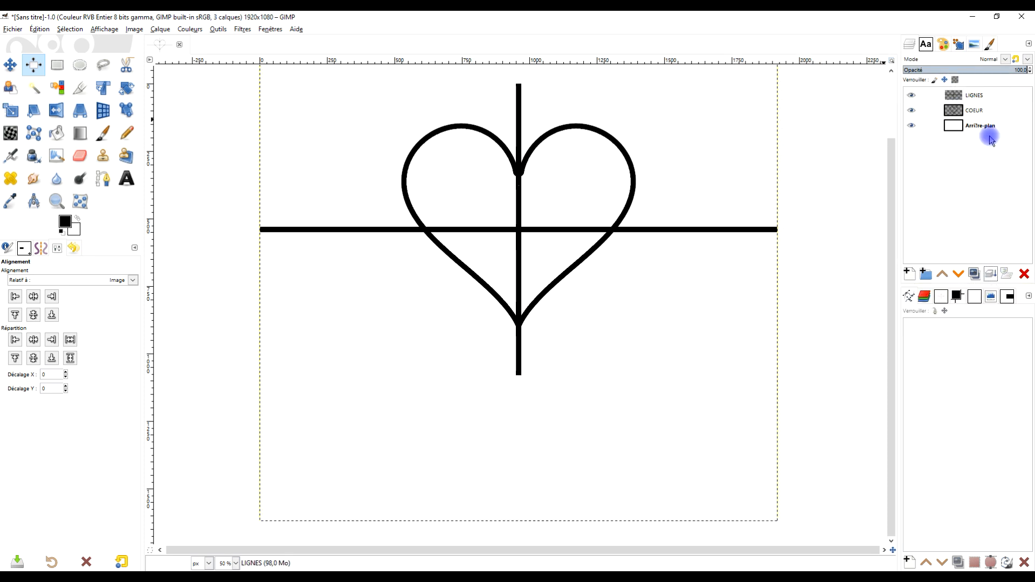
pyautogui.click(976, 97)
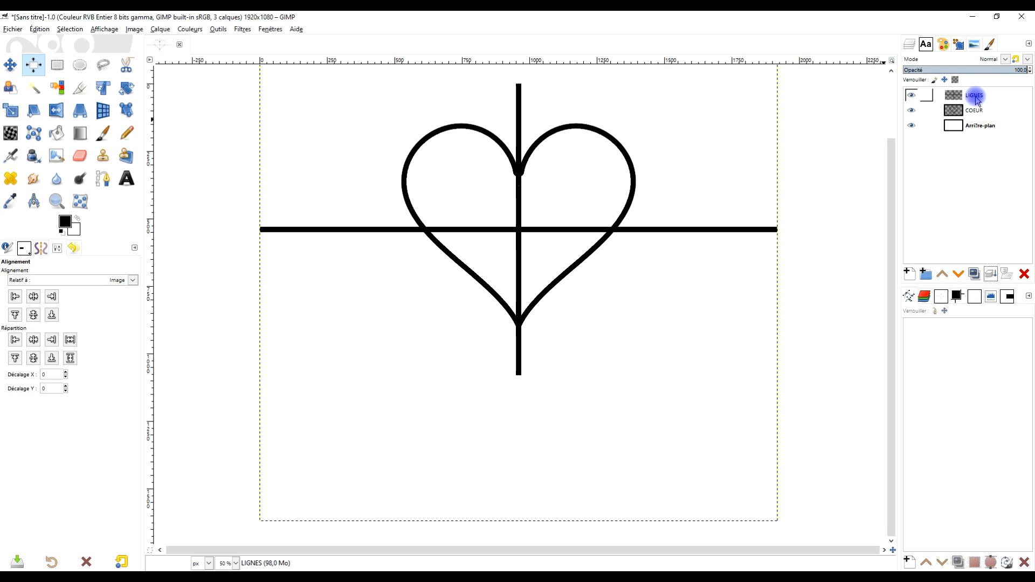
pyautogui.click(992, 274)
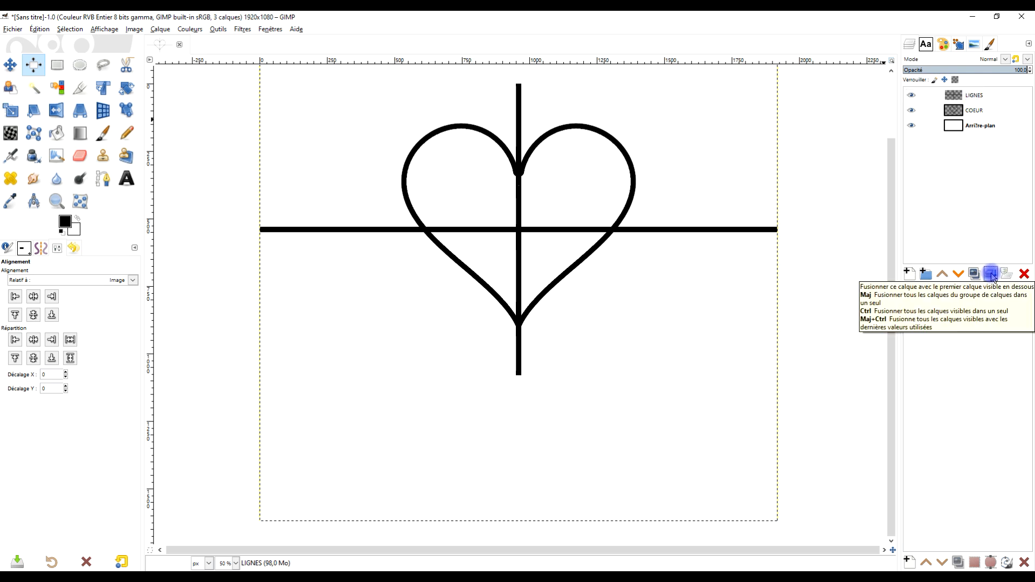
# Resize the merged LIGNES layer to the image dimensions.
pyautogui.click(973, 92)
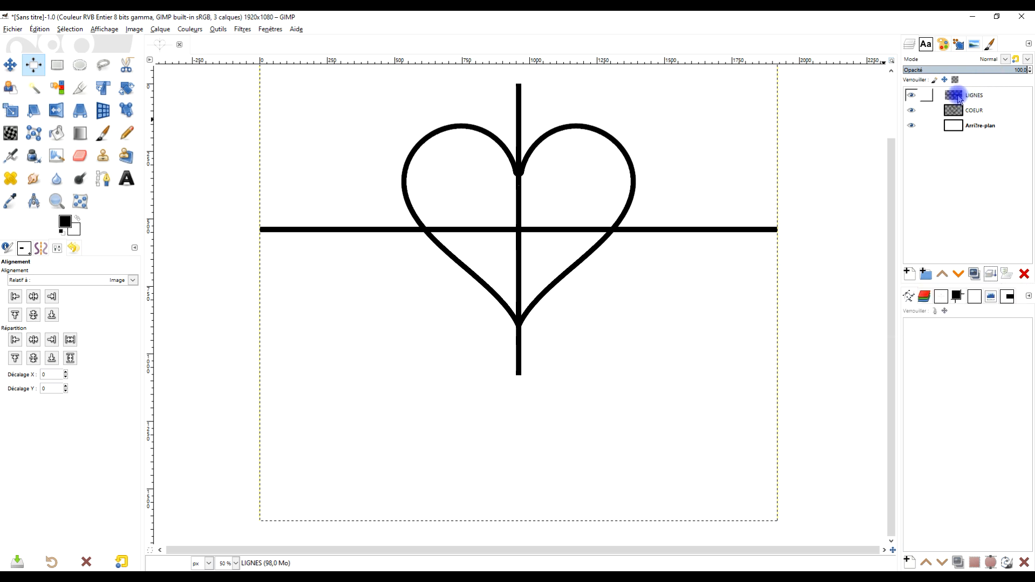
pyautogui.click(954, 100)
pyautogui.rightClick(955, 101)
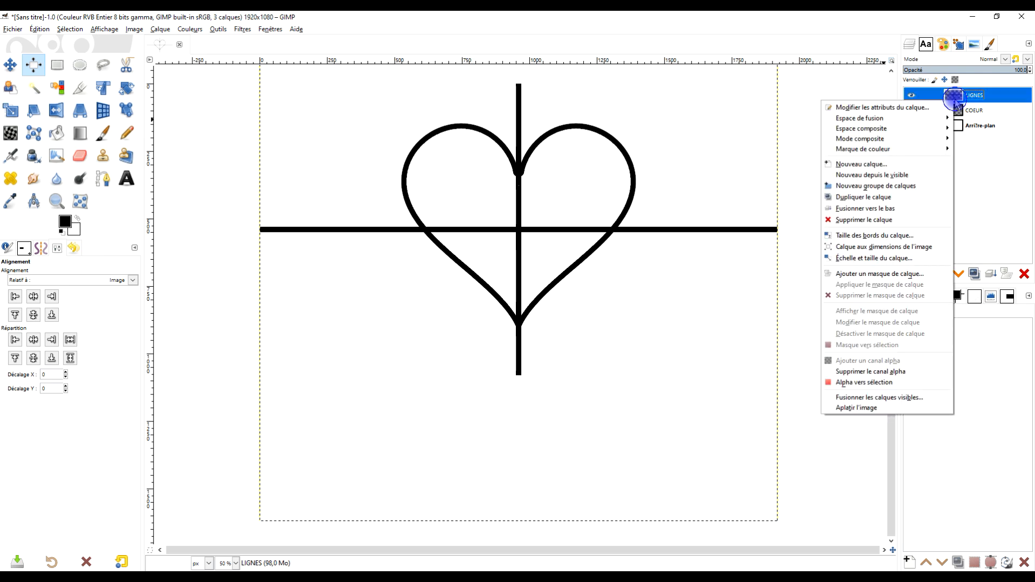
pyautogui.click(926, 247)
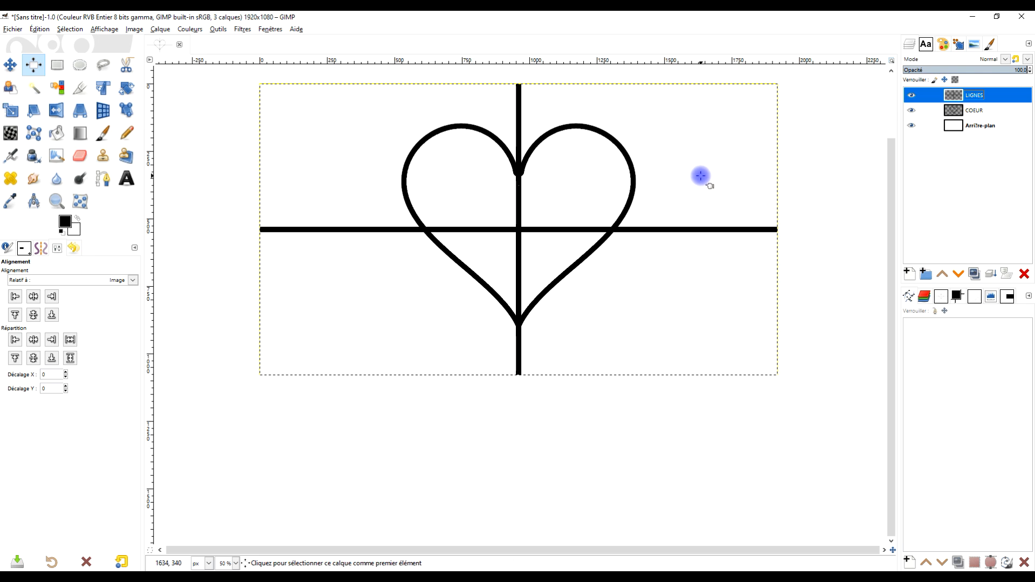
# Select the empty area inside the heart outline on the COEUR layer with Fuzzy Select.
pyautogui.press('+')
pyautogui.click(975, 111)
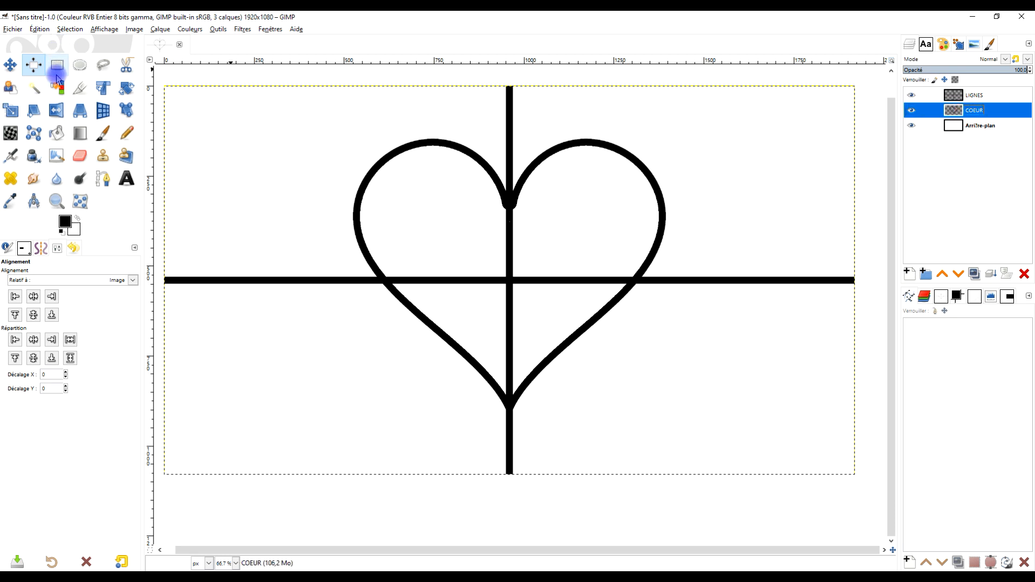
pyautogui.click(35, 90)
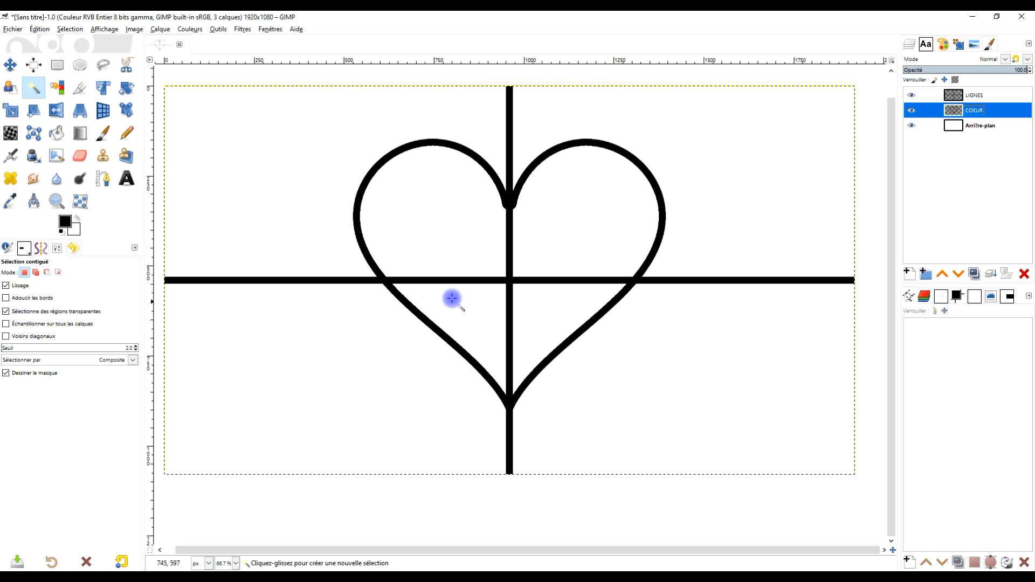
pyautogui.click(592, 229)
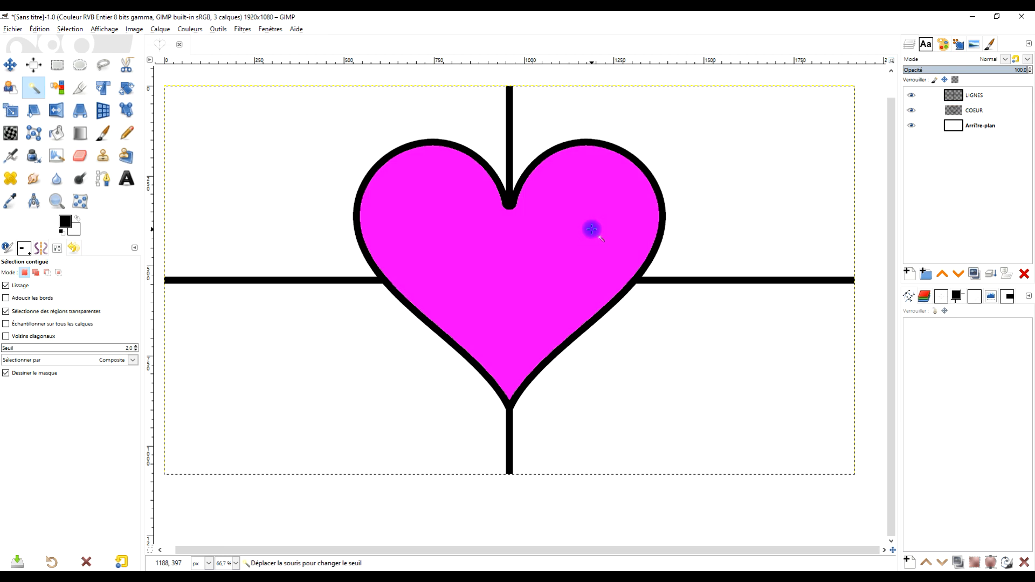
# Erase the parts of the bars inside the heart selection on the LIGNES layer and deselect.
pyautogui.click(965, 95)
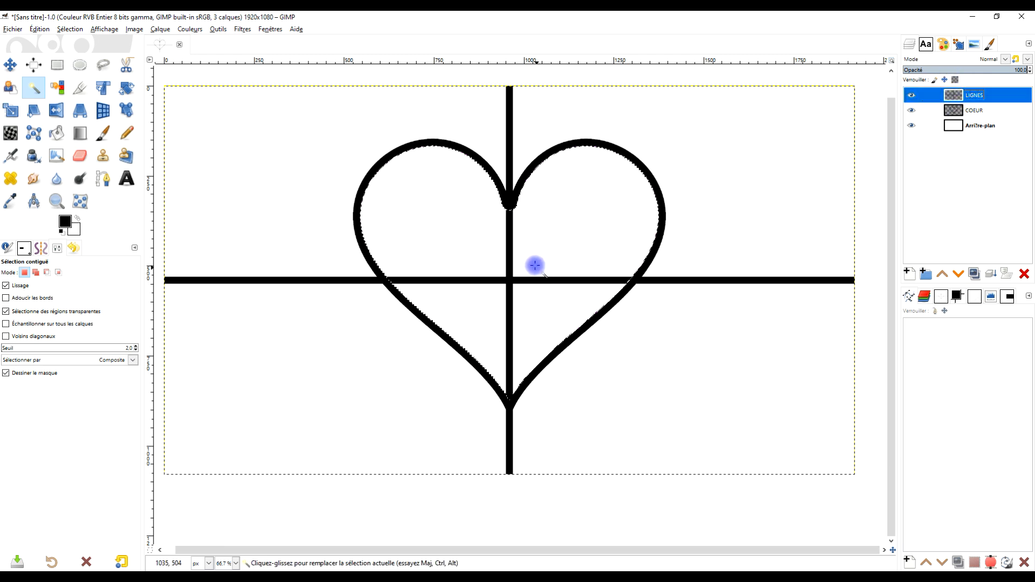
pyautogui.click(39, 29)
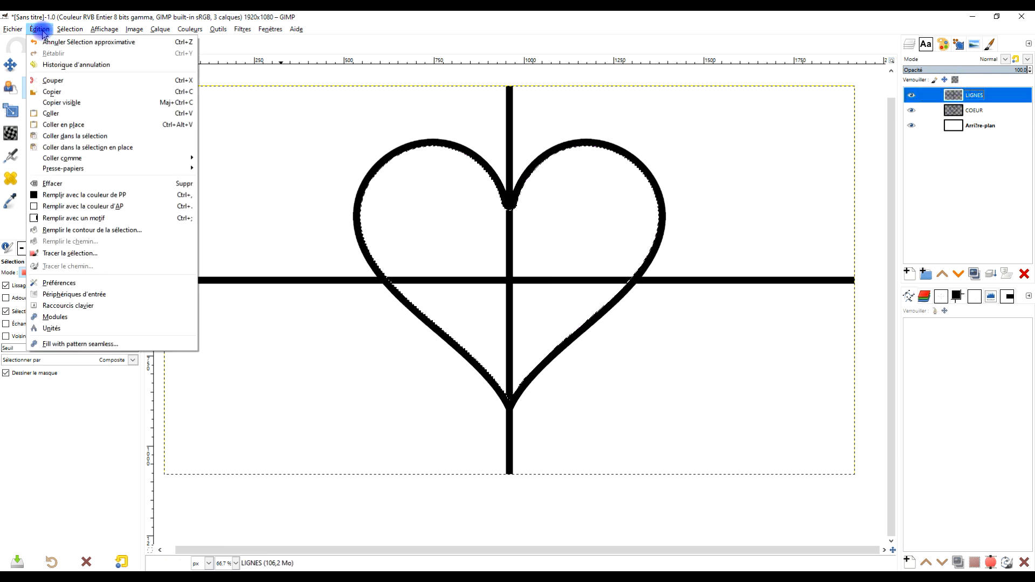
pyautogui.click(125, 184)
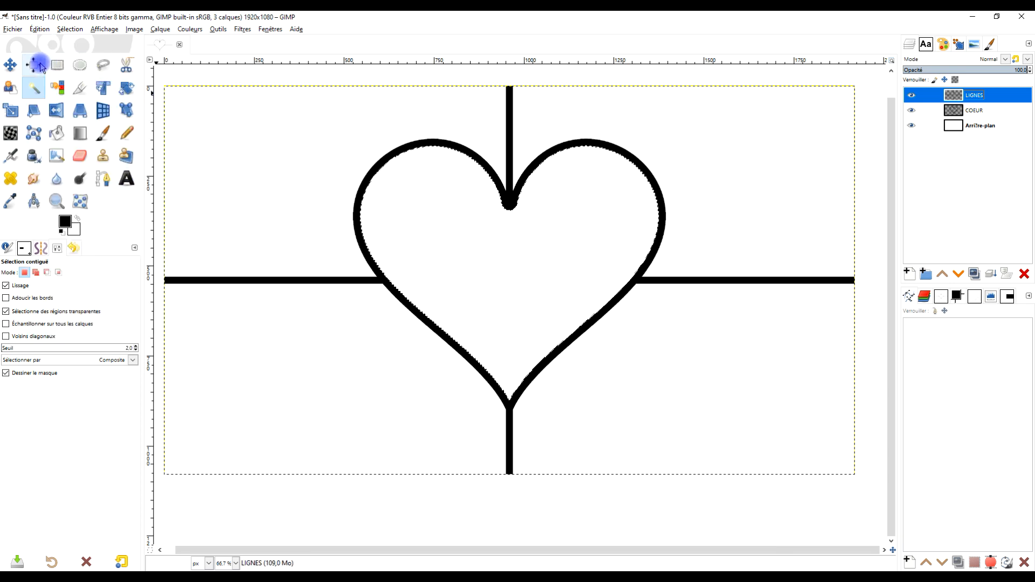
pyautogui.click(57, 65)
pyautogui.click(188, 102)
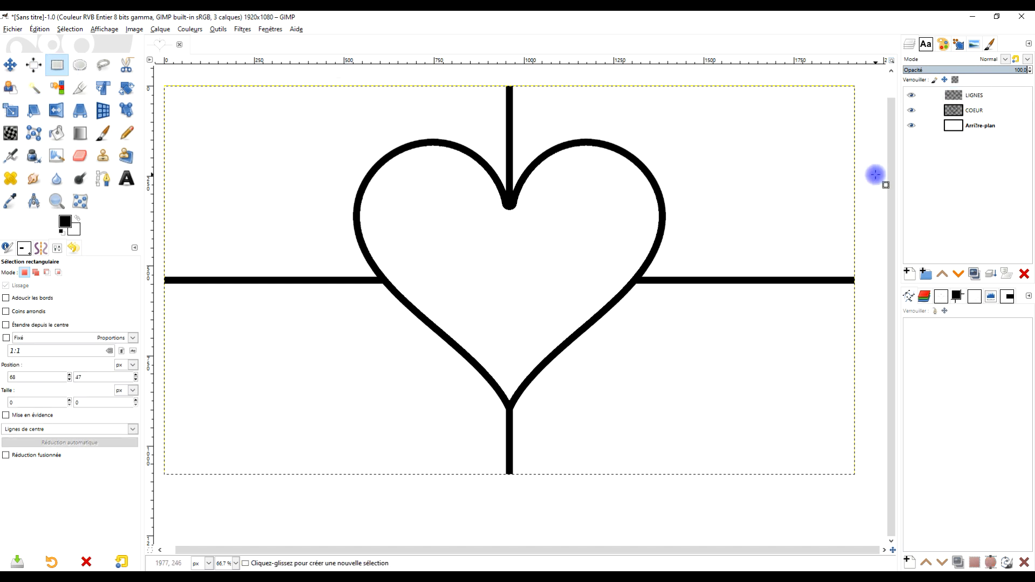